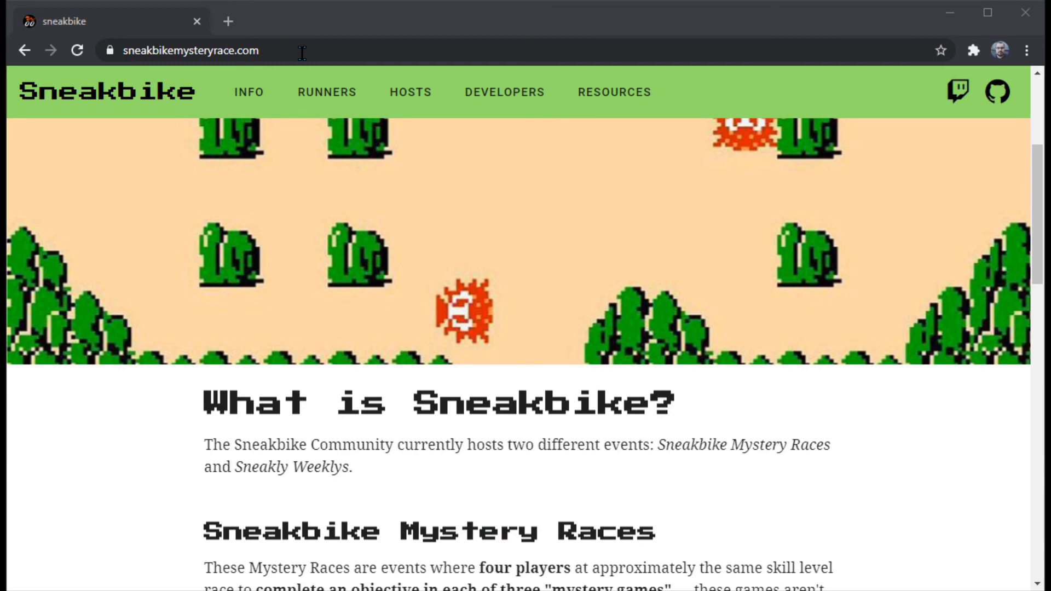
# Step: Open the Setup For Runners page and go past the optional Backup section to the Download Everything section
pyautogui.moveTo(327, 92)
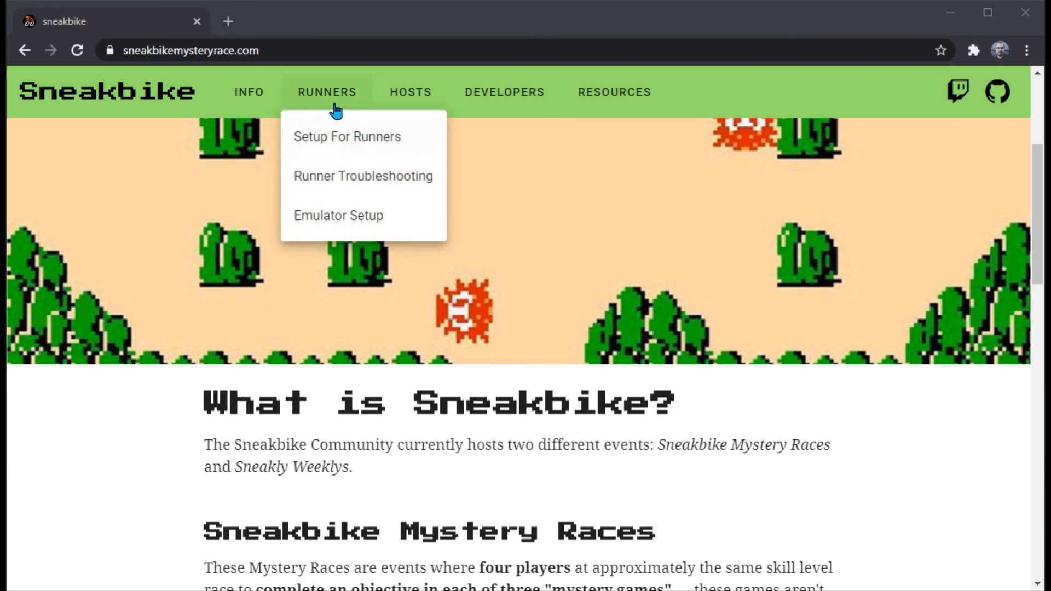
pyautogui.click(418, 141)
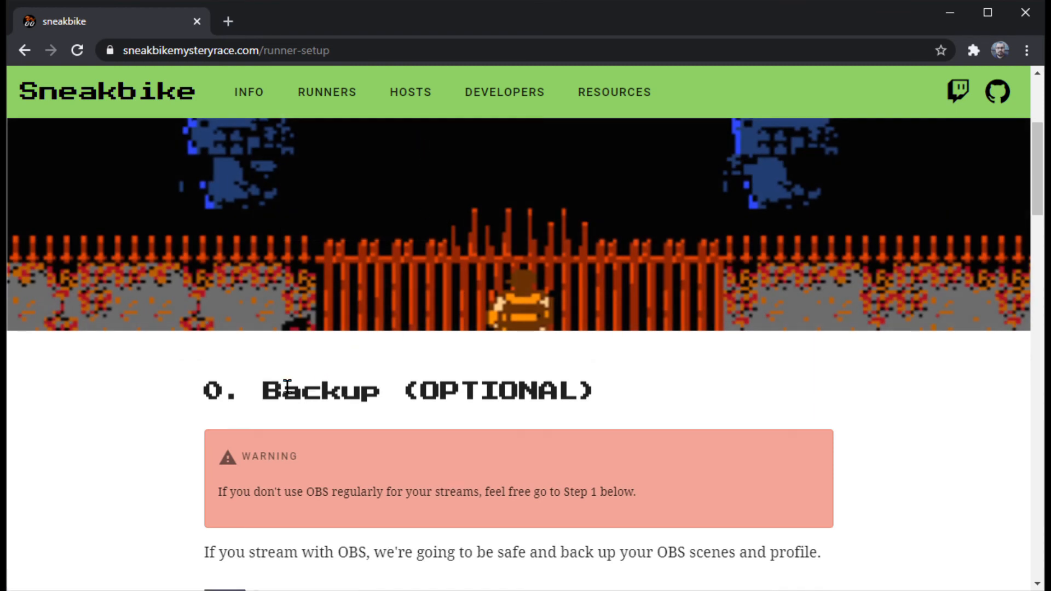
pyautogui.scroll(-1, 287, 385)
pyautogui.moveTo(204, 317); pyautogui.dragTo(633, 323)
pyautogui.click(638, 324)
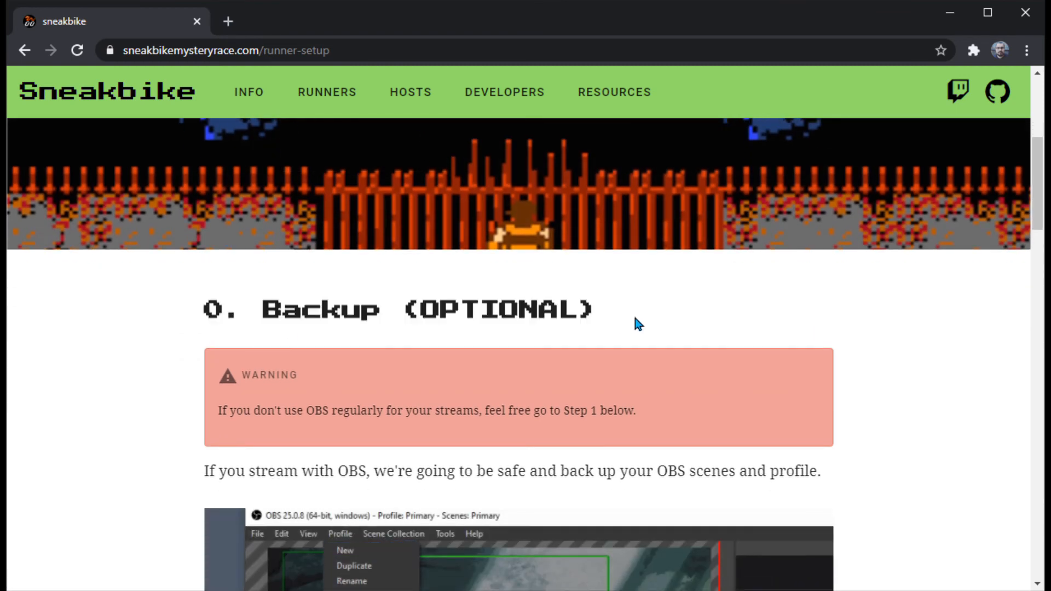
pyautogui.scroll(-3, 553, 318)
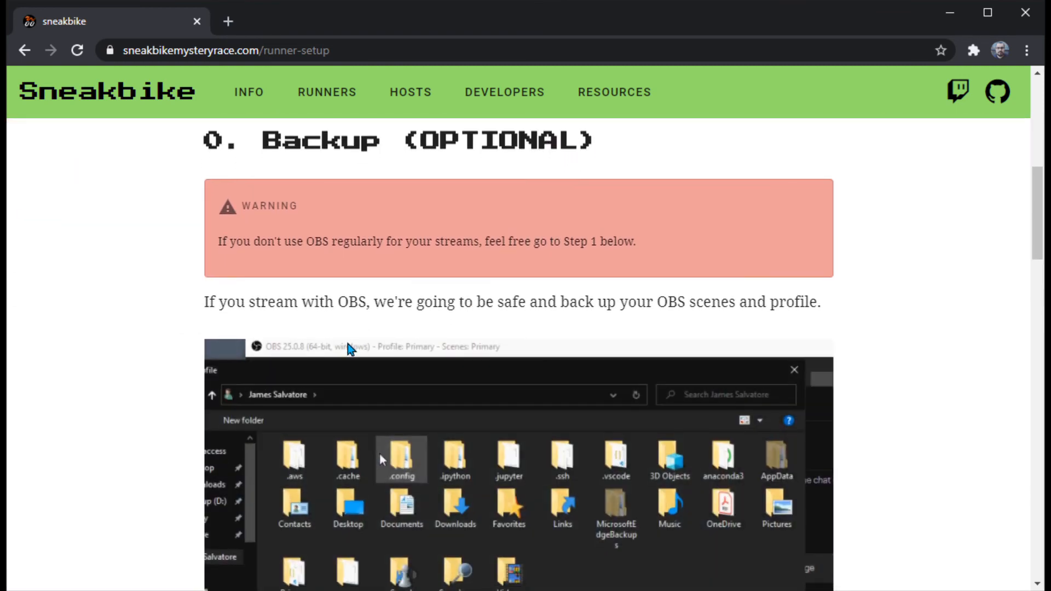
pyautogui.scroll(-3, 350, 348)
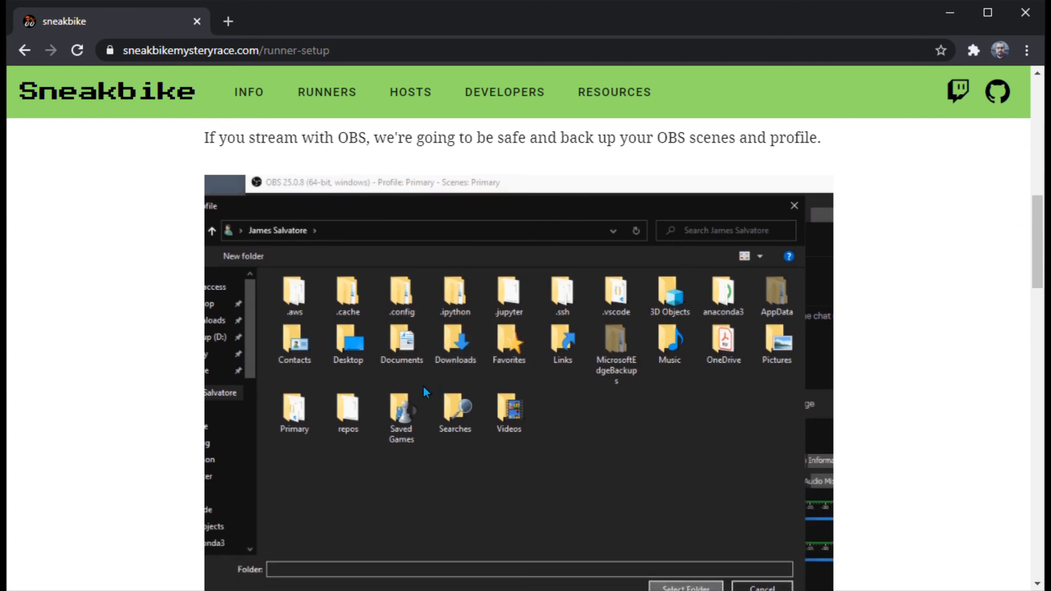
pyautogui.scroll(-6, 423, 386)
pyautogui.scroll(-3, 179, 359)
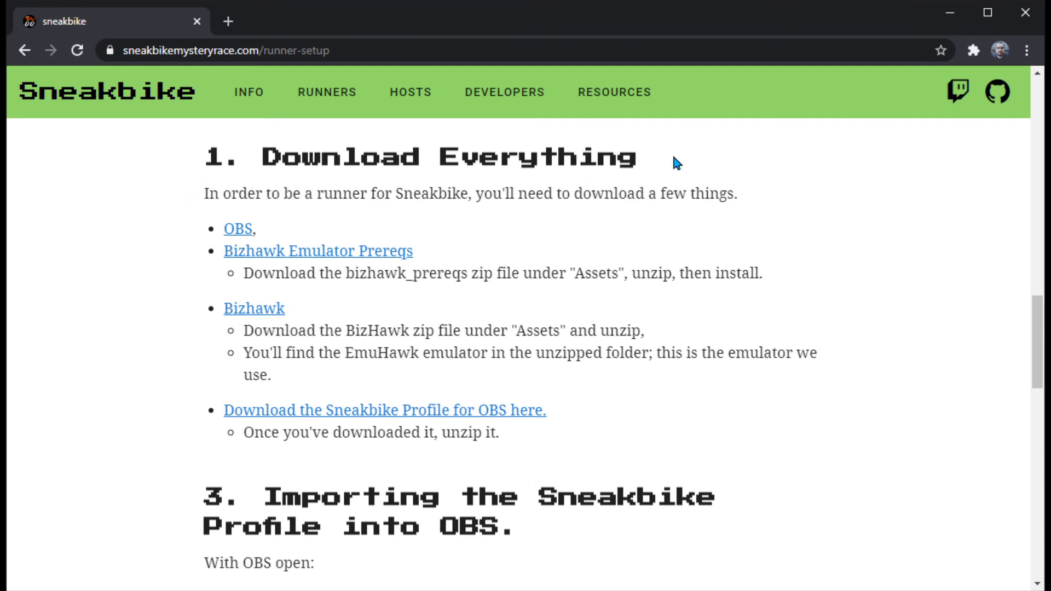
# Step: Open the OBS, Bizhawk Emulator Prereqs, Bizhawk and Sneakbike Profile download links in separate background tabs
pyautogui.keyDown('ctrl'); pyautogui.click(241, 240); pyautogui.keyUp('ctrl')
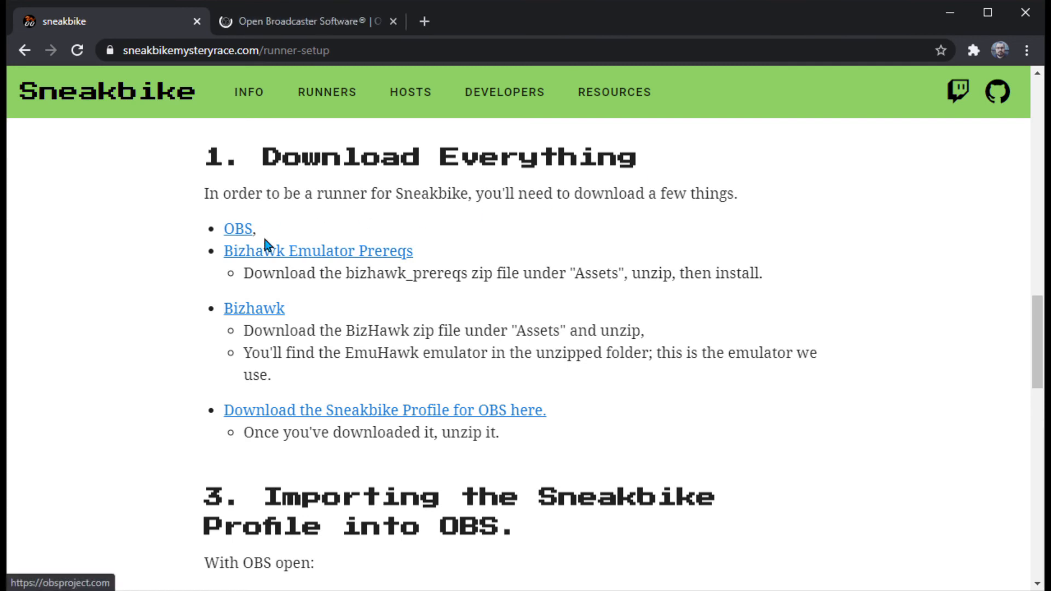
pyautogui.keyDown('ctrl'); pyautogui.click(392, 256); pyautogui.keyUp('ctrl')
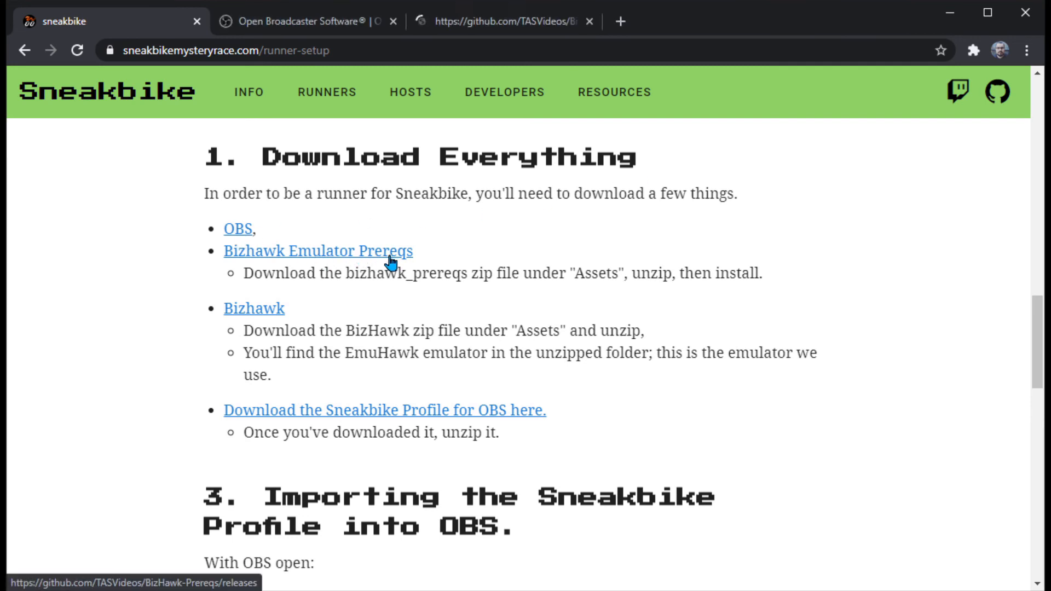
pyautogui.keyDown('ctrl'); pyautogui.click(277, 316); pyautogui.keyUp('ctrl')
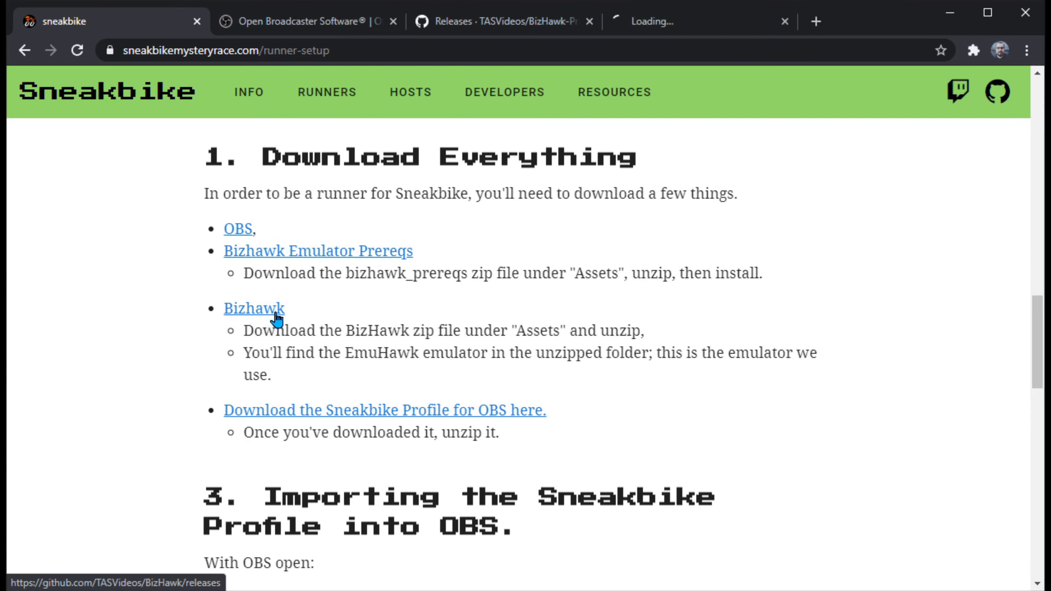
pyautogui.keyDown('ctrl'); pyautogui.click(431, 416); pyautogui.keyUp('ctrl')
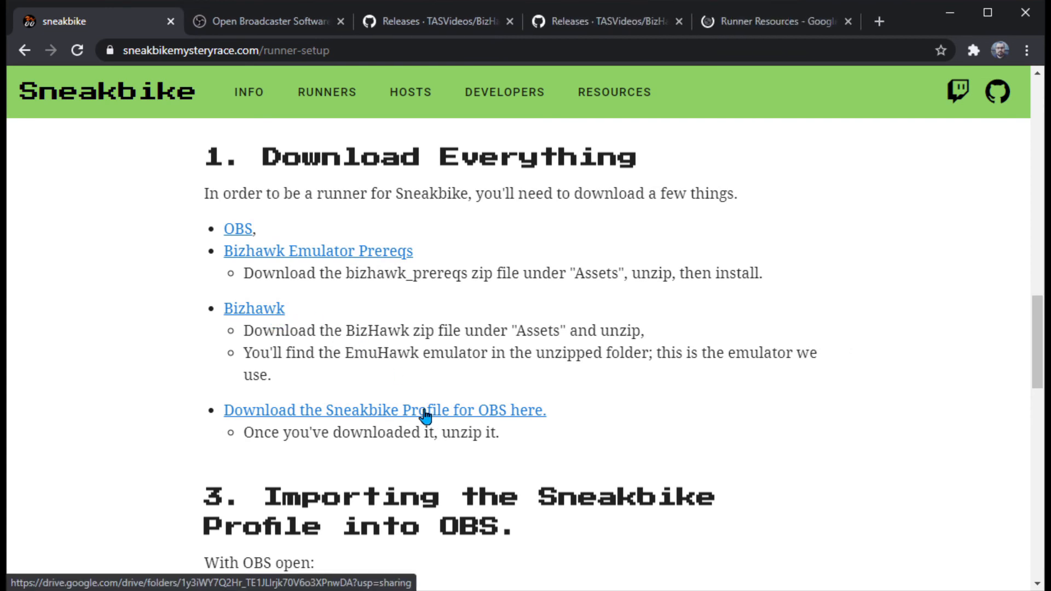
# Step: Download the Windows installer for OBS Studio 25.0.8 and close both OBS pages
pyautogui.click(281, 27)
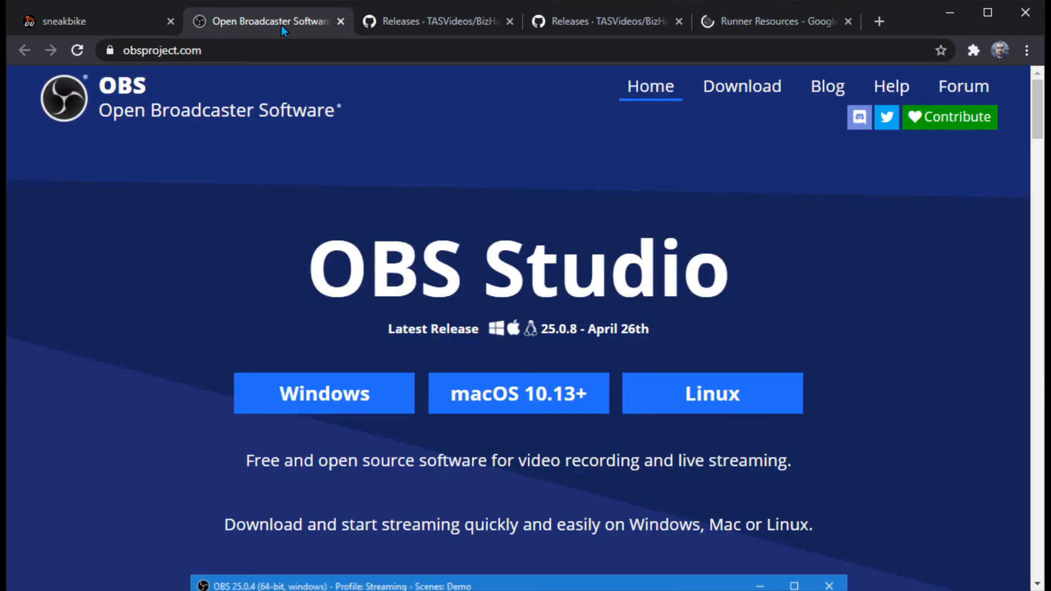
pyautogui.click(382, 405)
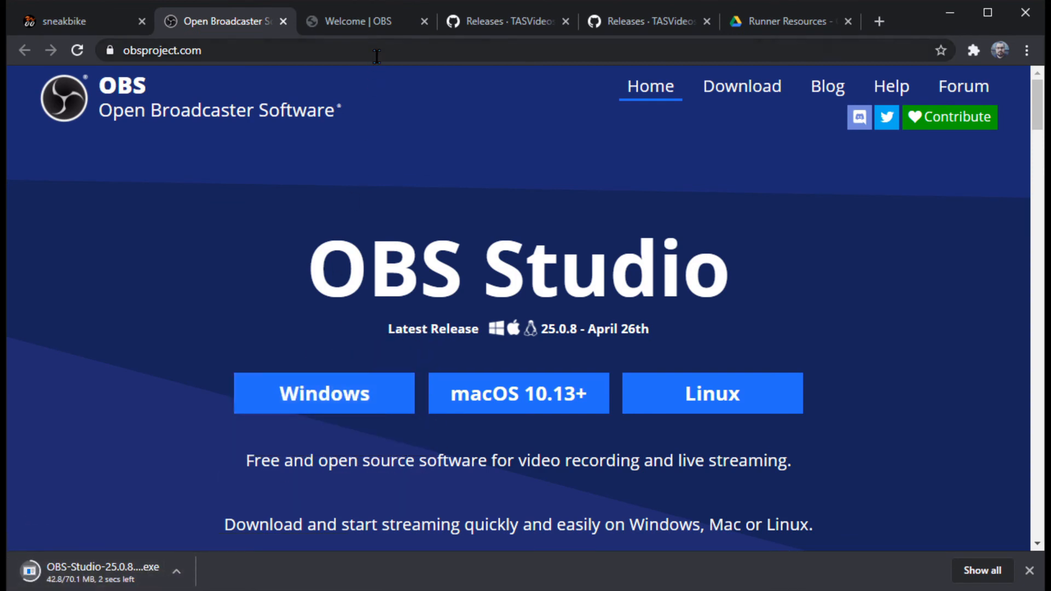
pyautogui.click(283, 21)
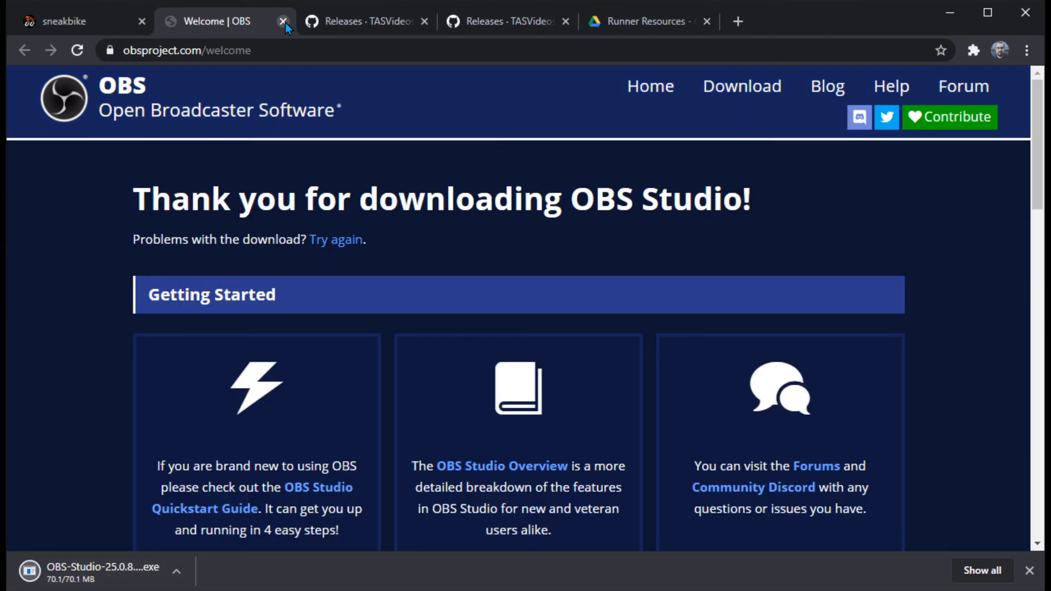
pyautogui.click(283, 22)
# Step: Download bizhawk_prereqs_v2.4.8_1.zip from the latest BizHawk-Prereqs release assets and close that page
pyautogui.scroll(-2, 176, 215)
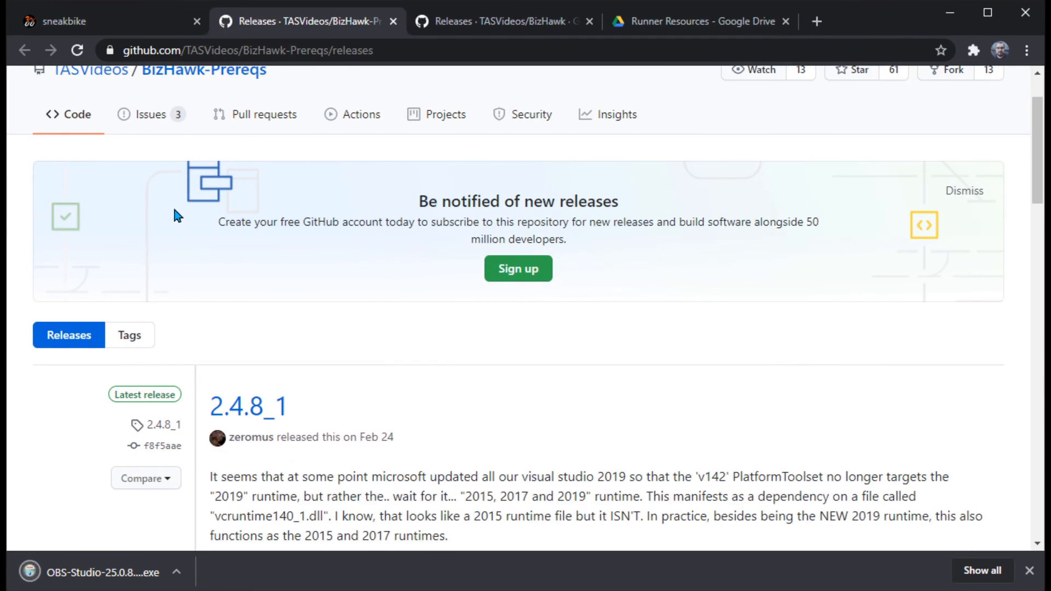
pyautogui.scroll(-4, 176, 217)
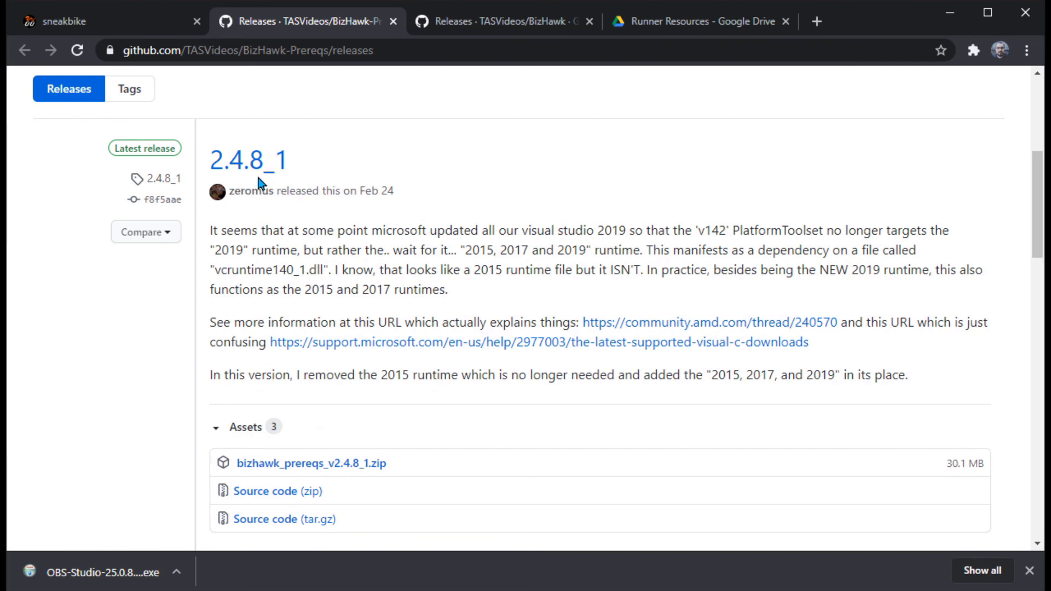
pyautogui.scroll(-3, 216, 276)
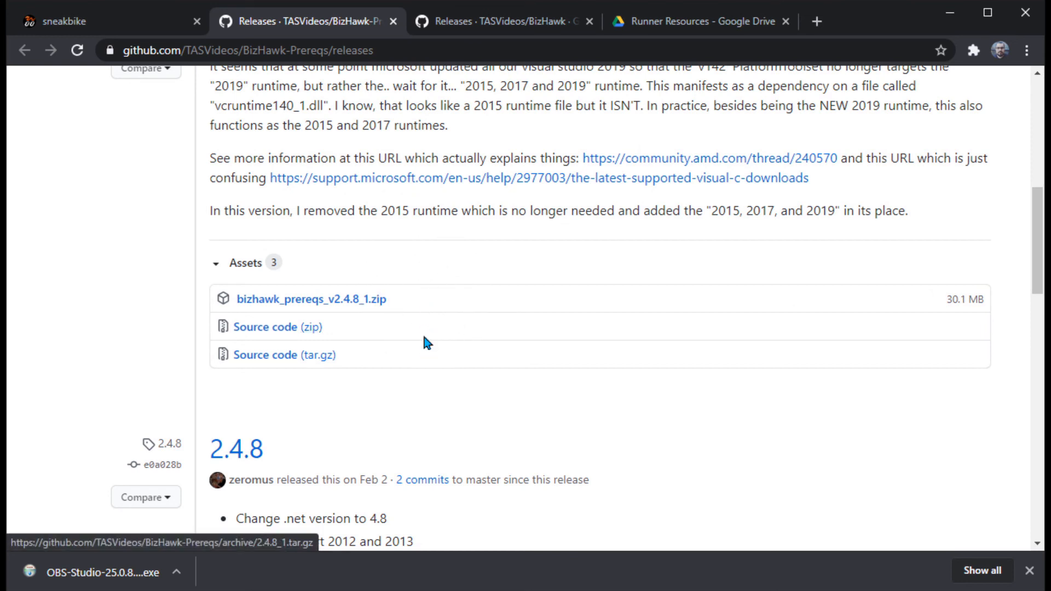
pyautogui.click(366, 310)
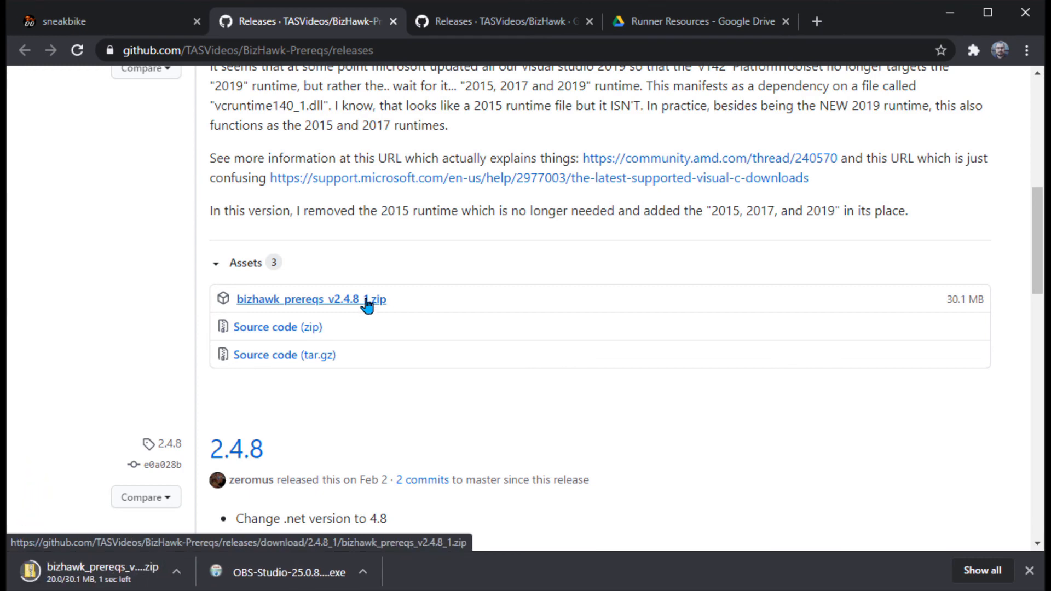
pyautogui.click(392, 22)
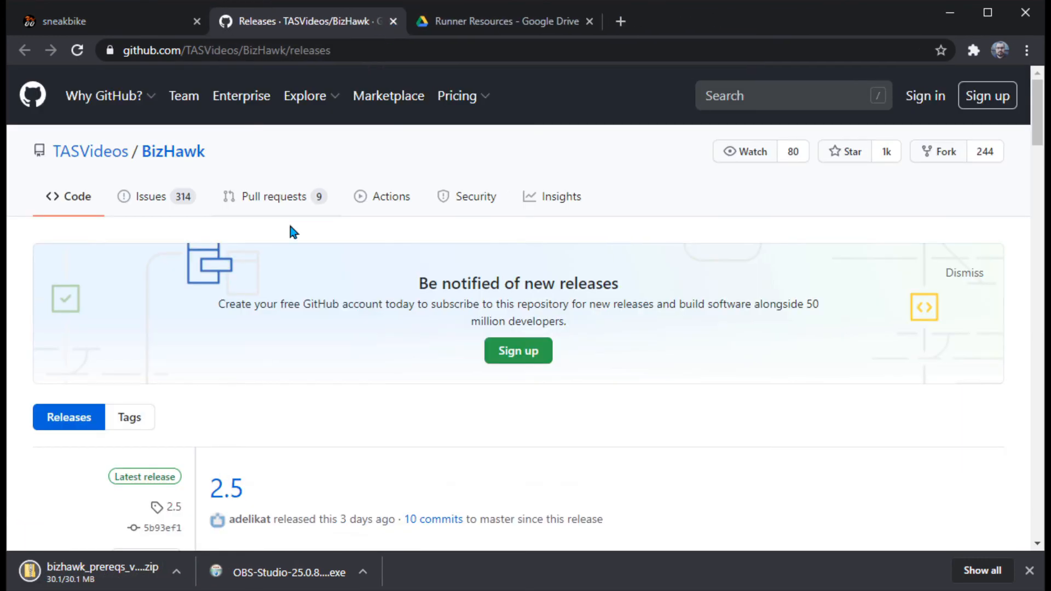
# Step: Download BizHawk-2.5.0.zip from the 2.5 release assets and close the BizHawk releases page
pyautogui.scroll(-6, 338, 298)
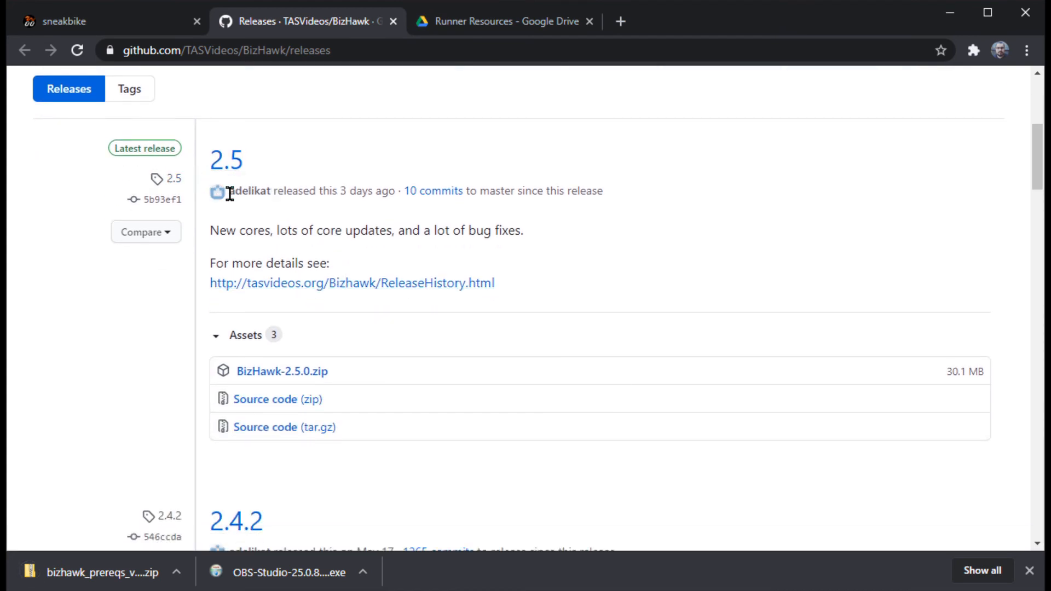
pyautogui.scroll(-3, 252, 224)
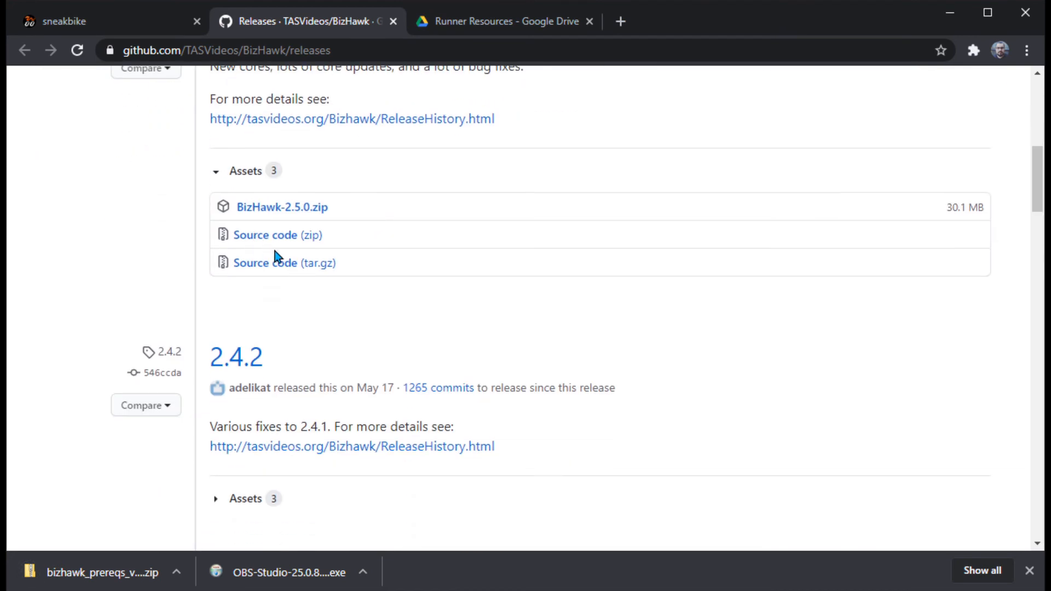
pyautogui.click(316, 212)
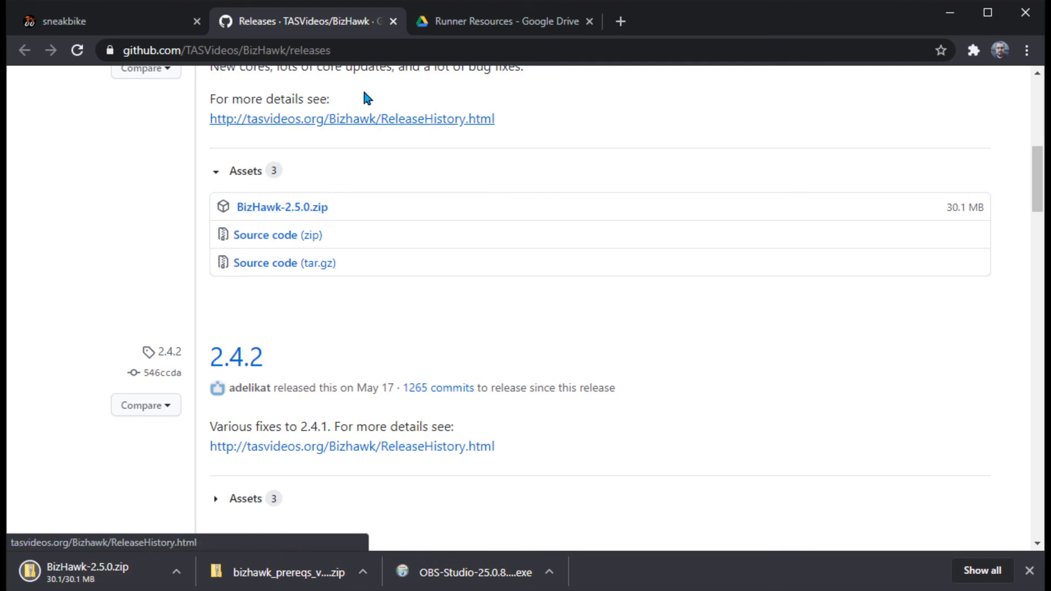
pyautogui.click(393, 21)
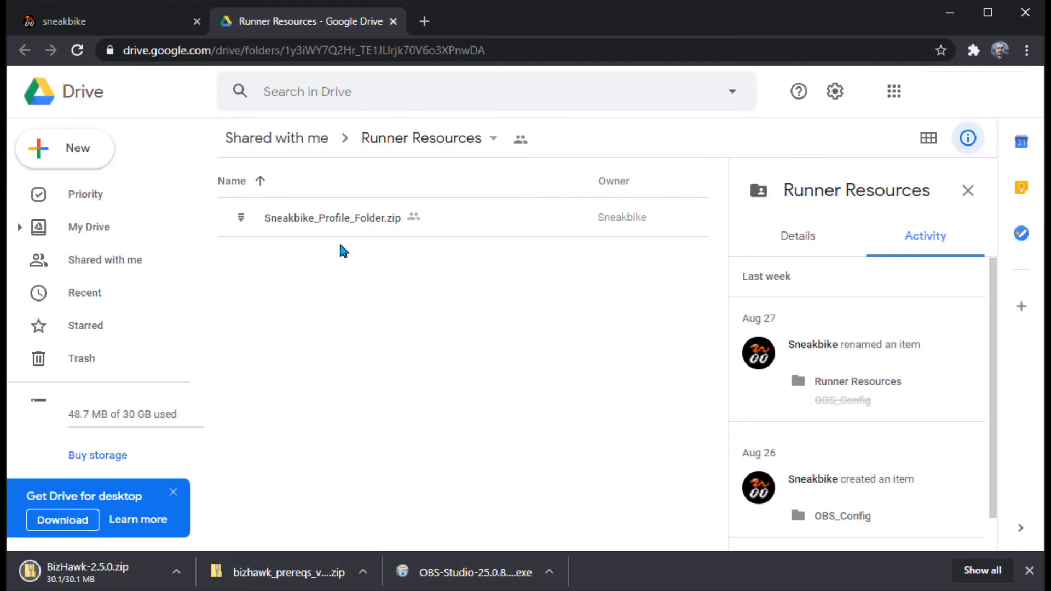
# Step: Hide the folder details in Google Drive, download Sneakbike_Profile_Folder.zip from Runner Resources and close the Drive page
pyautogui.click(968, 190)
pyautogui.click(317, 224)
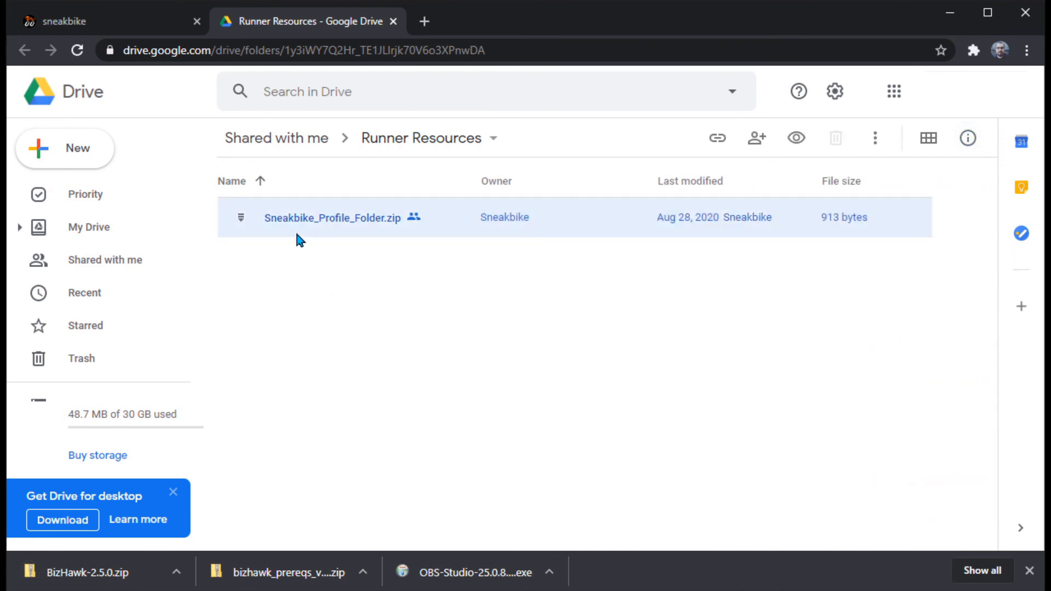
pyautogui.rightClick(448, 221)
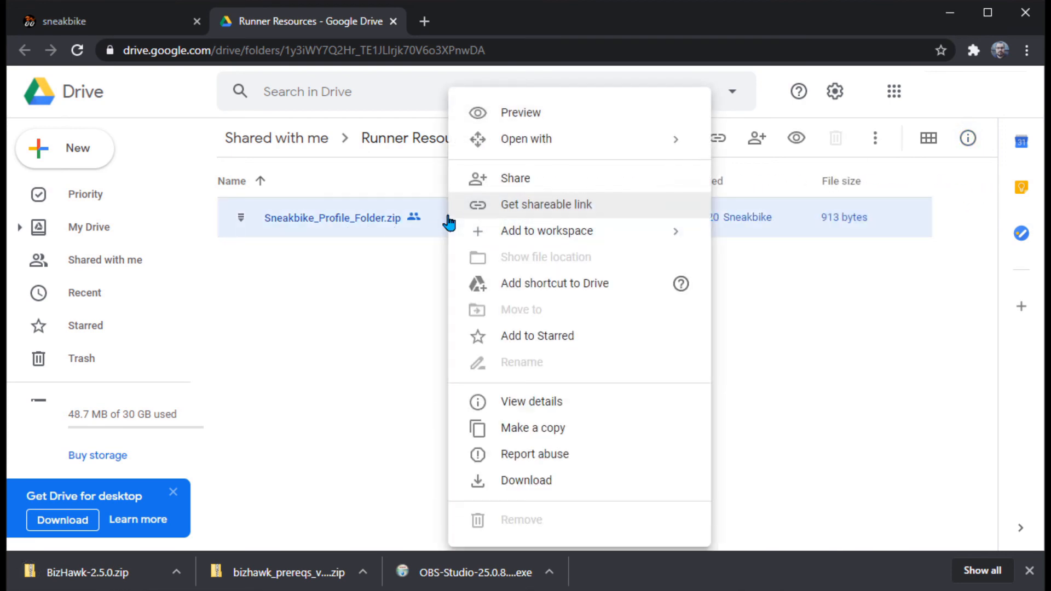
pyautogui.click(549, 495)
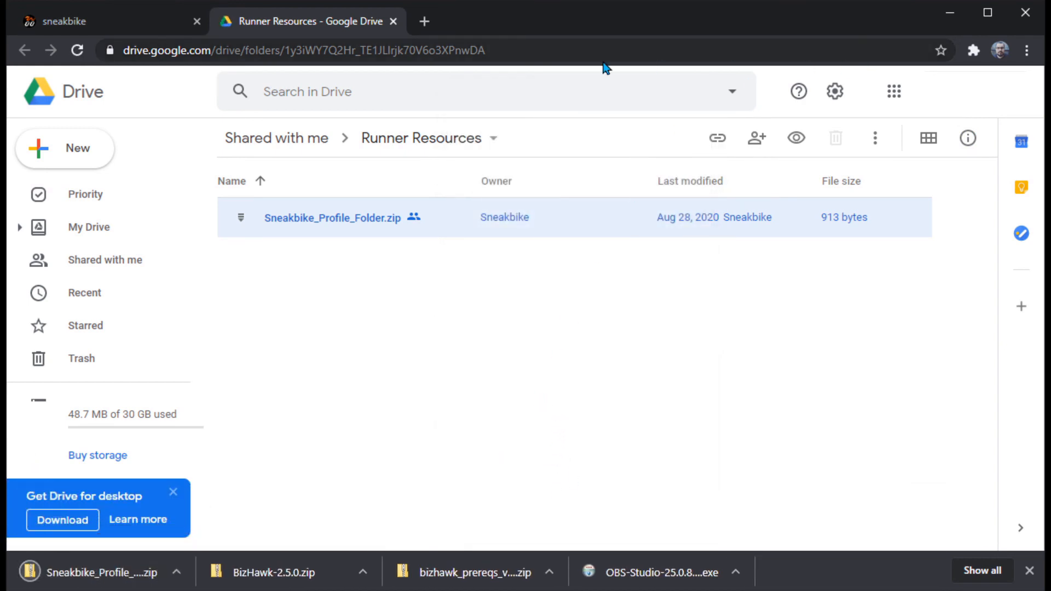
pyautogui.click(393, 21)
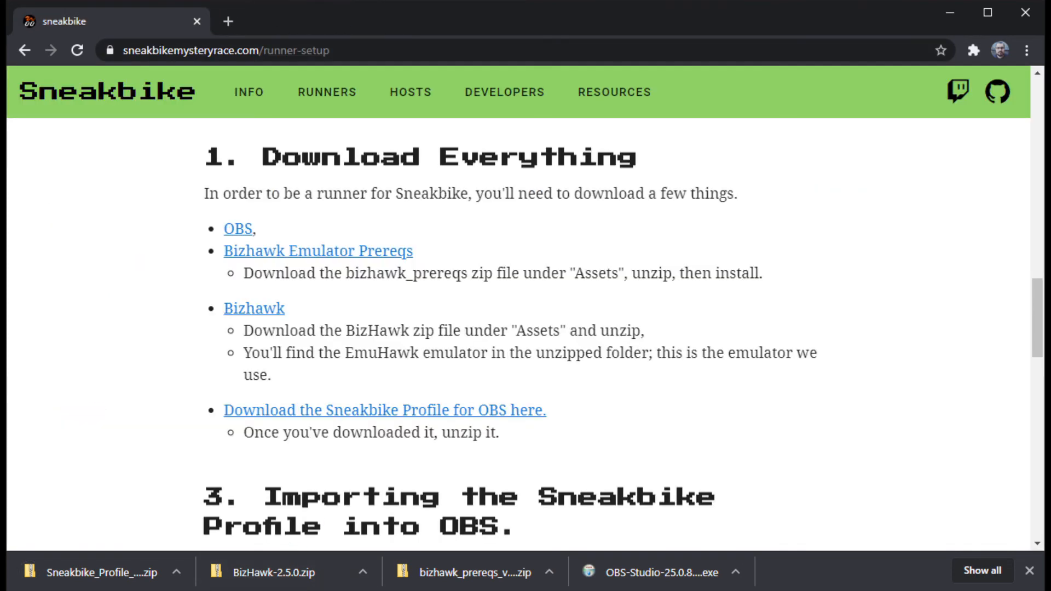
# Step: Open the Downloads folder in File Explorer and delete the OBS-Studio-25.0.8-Full-Installer-x64.exe file
pyautogui.click(132, 590)
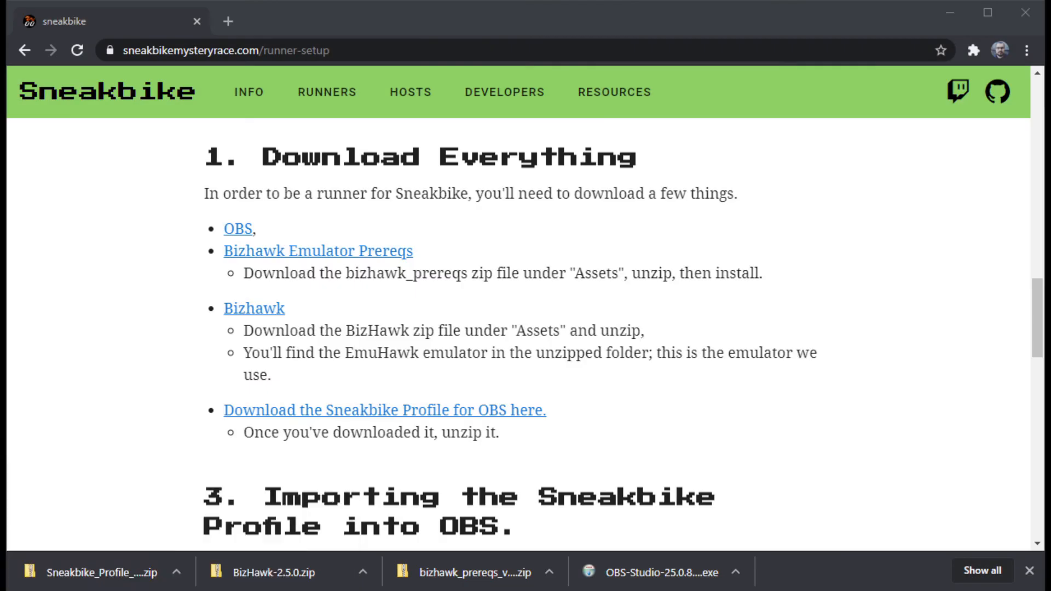
pyautogui.rightClick(131, 590)
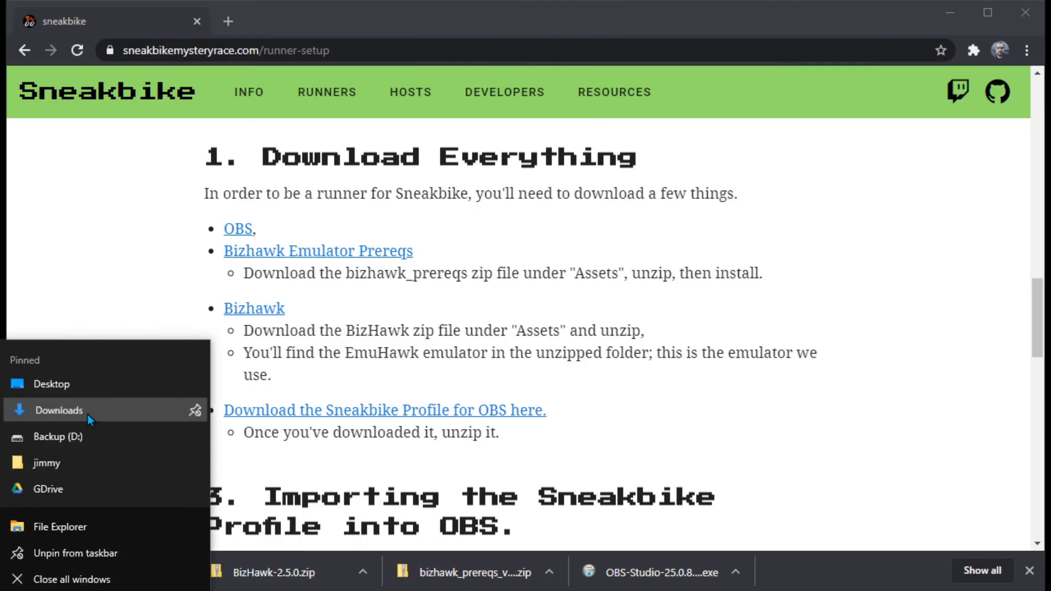
pyautogui.click(99, 412)
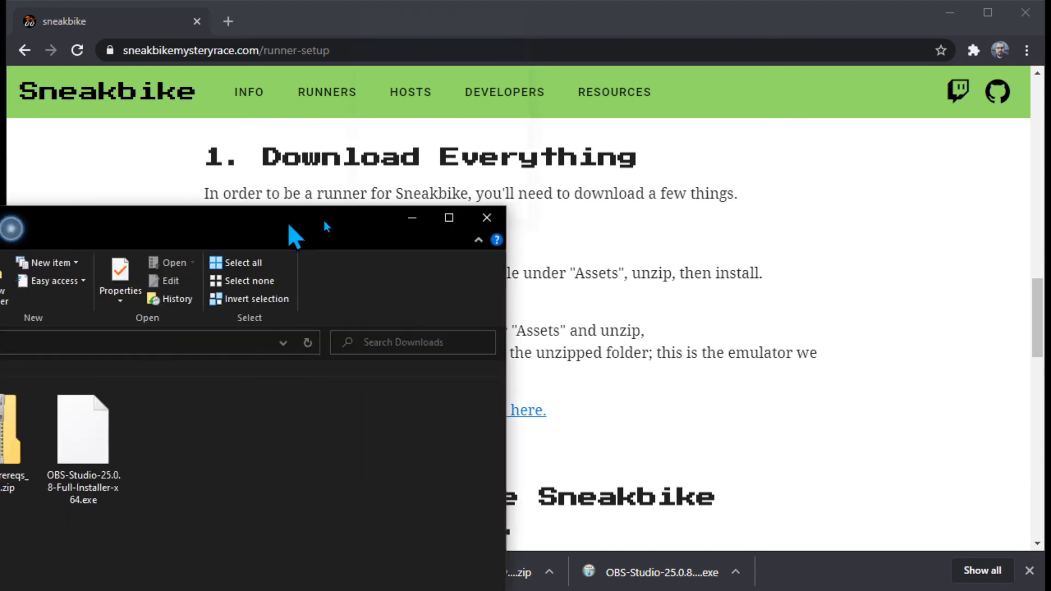
pyautogui.moveTo(290, 225); pyautogui.dragTo(725, 83)
pyautogui.click(499, 290)
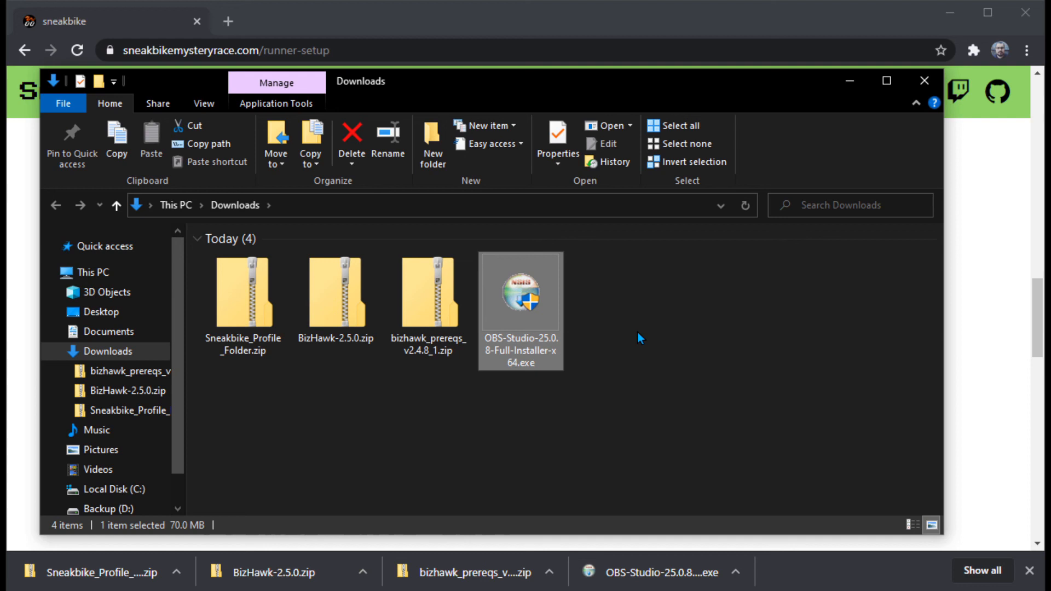
pyautogui.press('Delete')
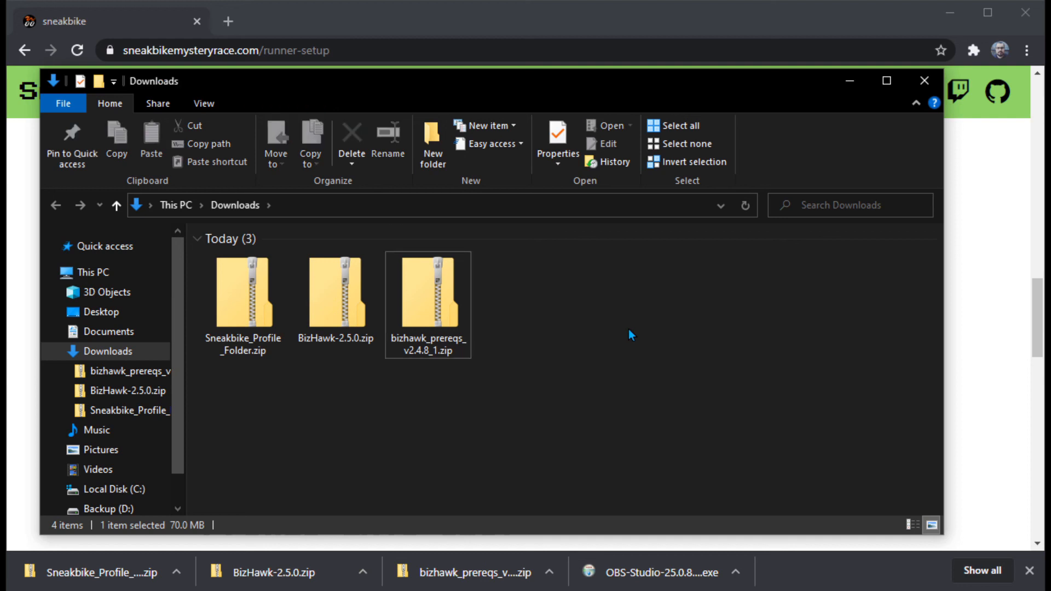
# Step: Extract Sneakbike_Profile_Folder.zip to the suggested folder inside Downloads and close the extracted folder's window
pyautogui.click(238, 301)
pyautogui.rightClick(237, 301)
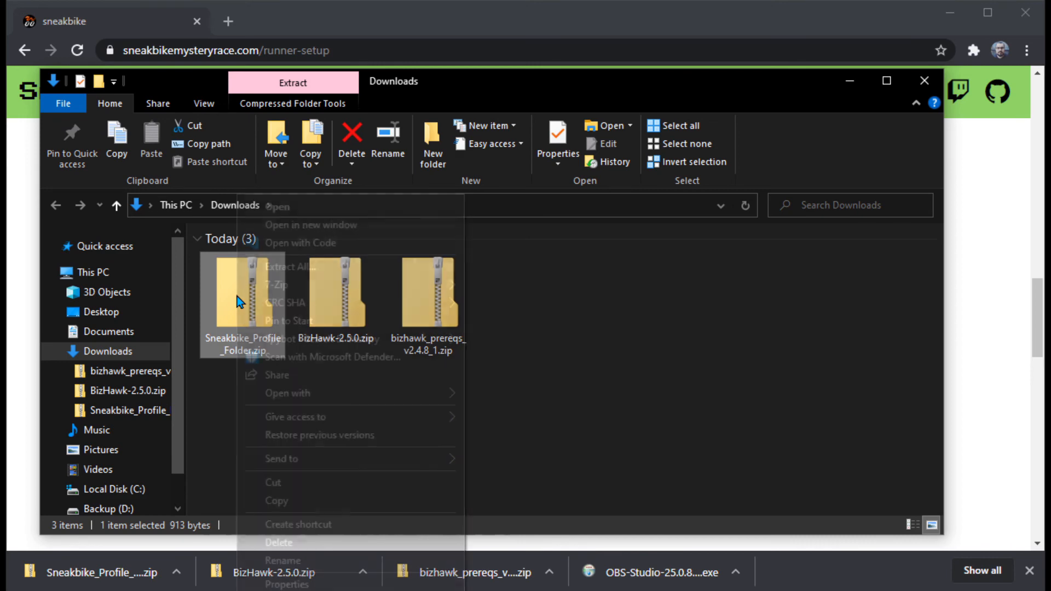
pyautogui.click(343, 266)
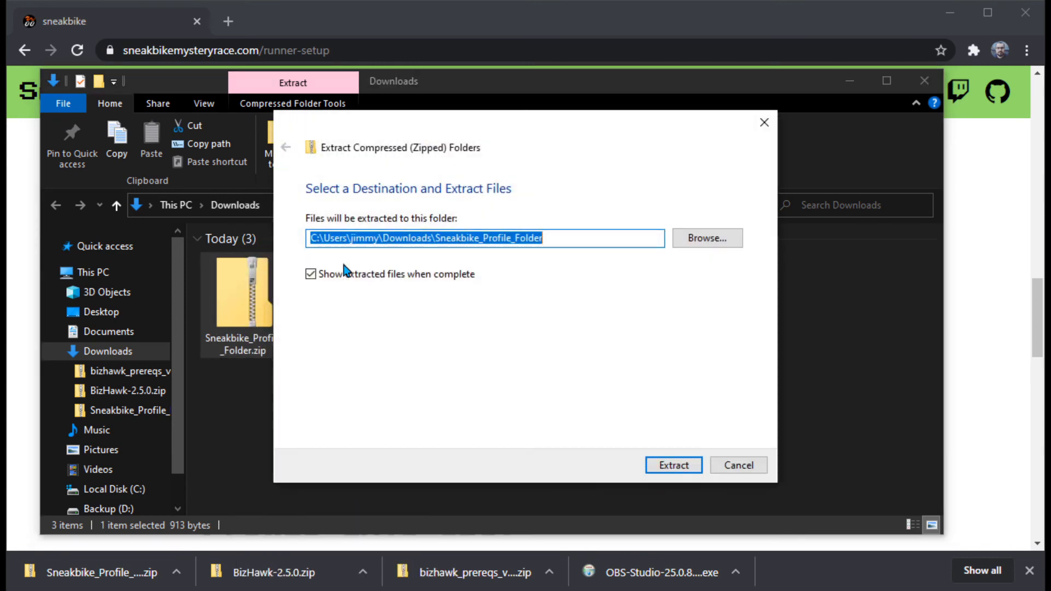
pyautogui.click(665, 470)
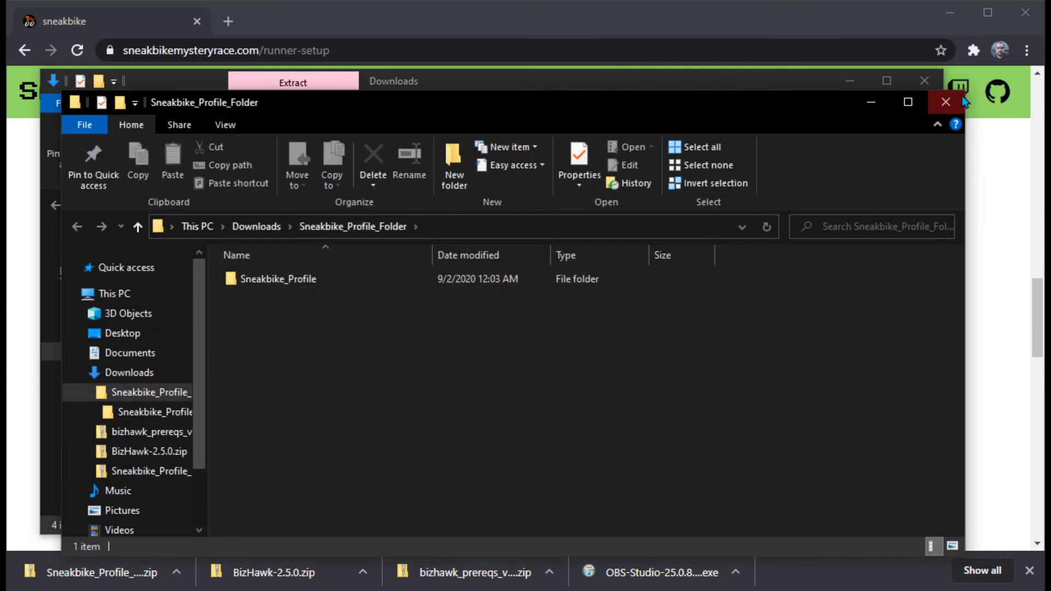
pyautogui.click(961, 98)
# Step: Extract BizHawk-2.5.0.zip to the suggested folder inside Downloads and close the extracted folder's window
pyautogui.click(335, 279)
pyautogui.rightClick(337, 283)
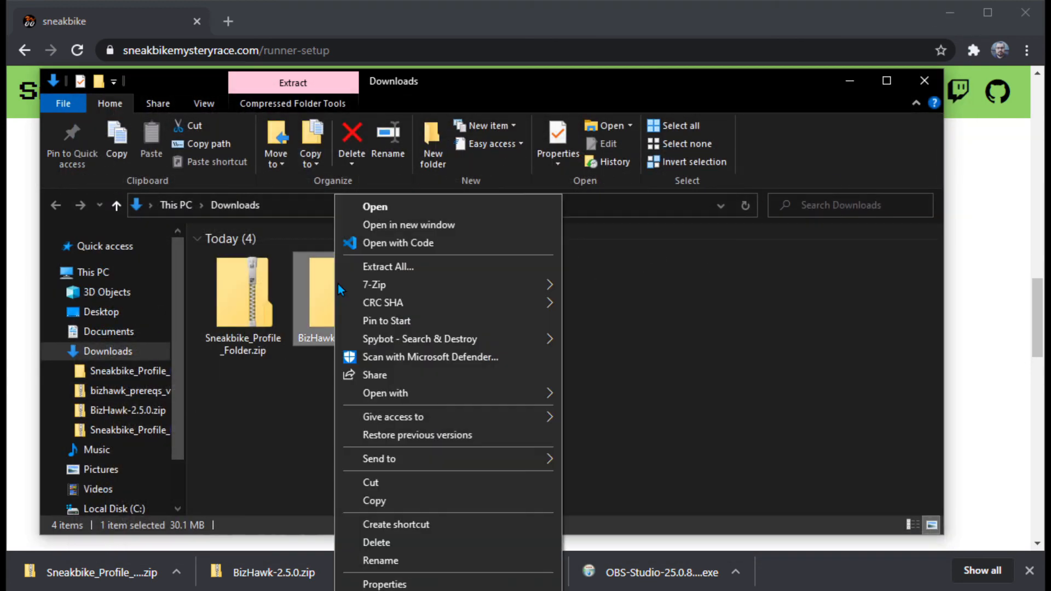
pyautogui.click(396, 267)
pyautogui.click(672, 464)
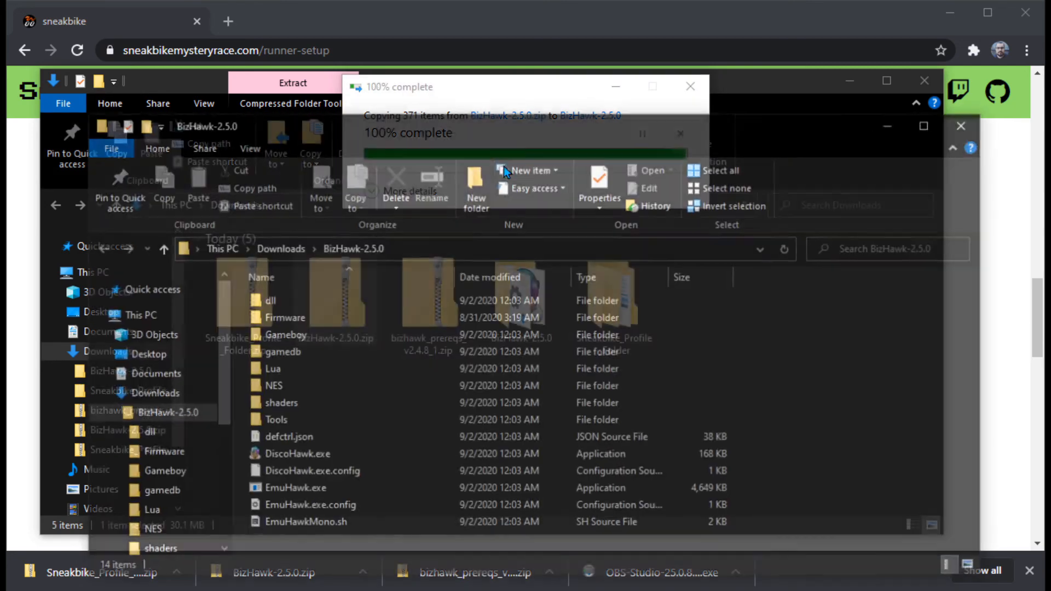
pyautogui.click(961, 126)
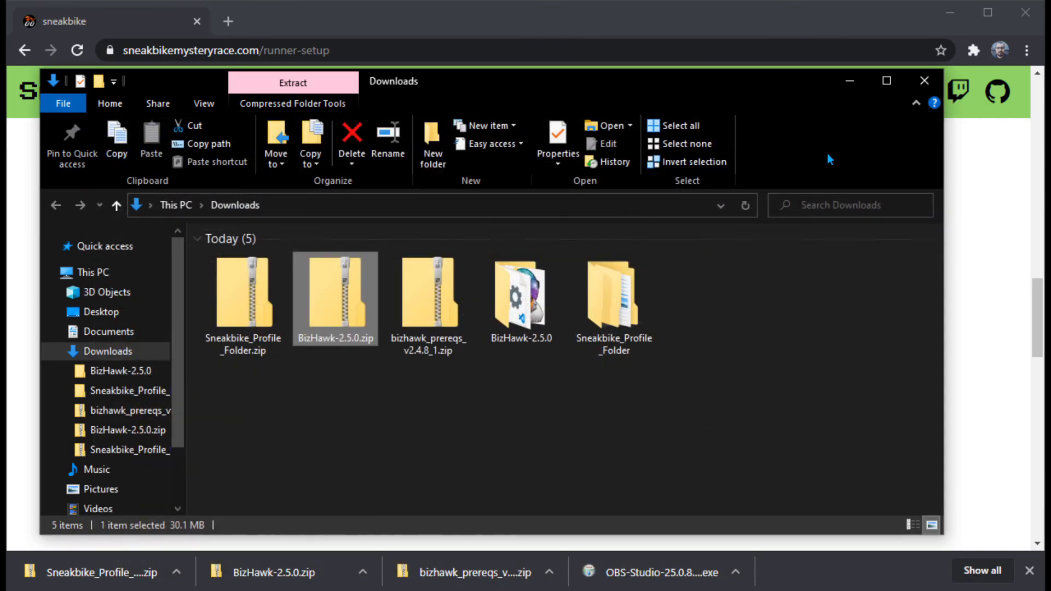
# Step: Extract bizhawk_prereqs_v2.4.8_1.zip to the suggested folder inside Downloads, and delete the three zip archives from Downloads
pyautogui.rightClick(425, 283)
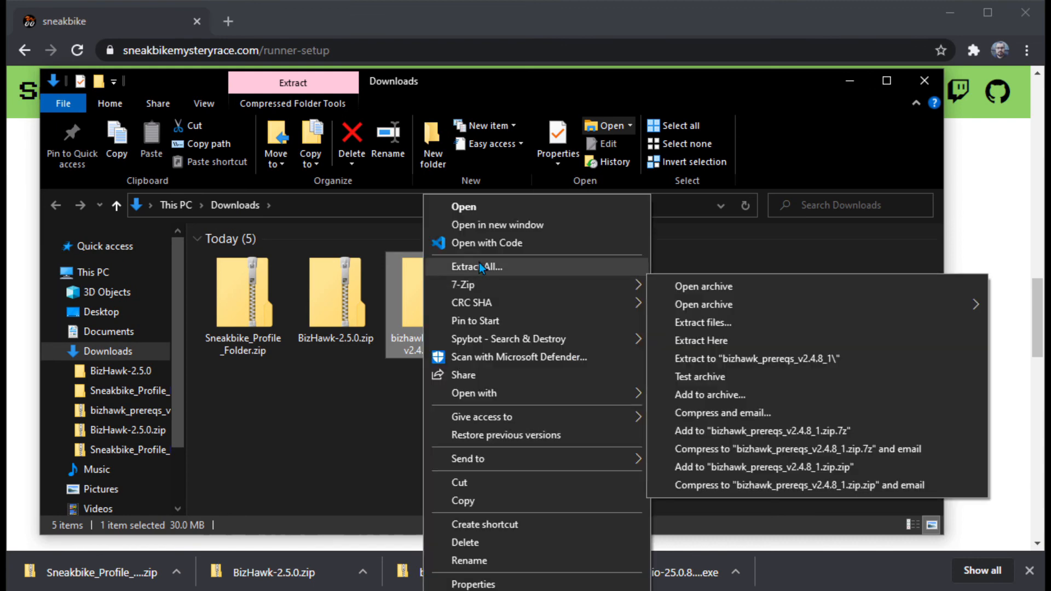
pyautogui.click(479, 263)
pyautogui.click(673, 466)
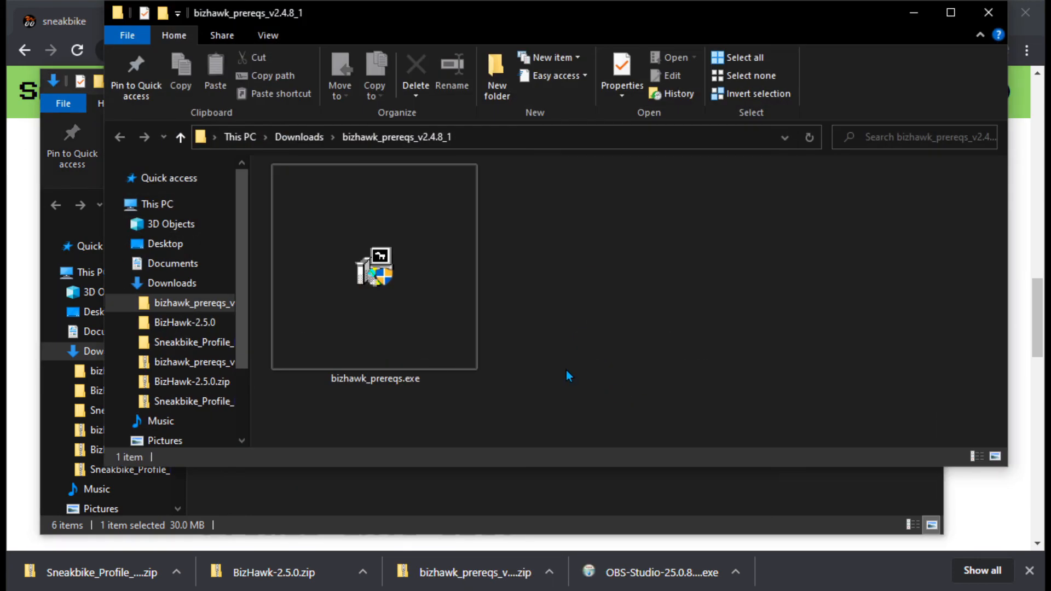
pyautogui.click(988, 12)
pyautogui.moveTo(453, 403); pyautogui.dragTo(234, 279)
pyautogui.press('Delete')
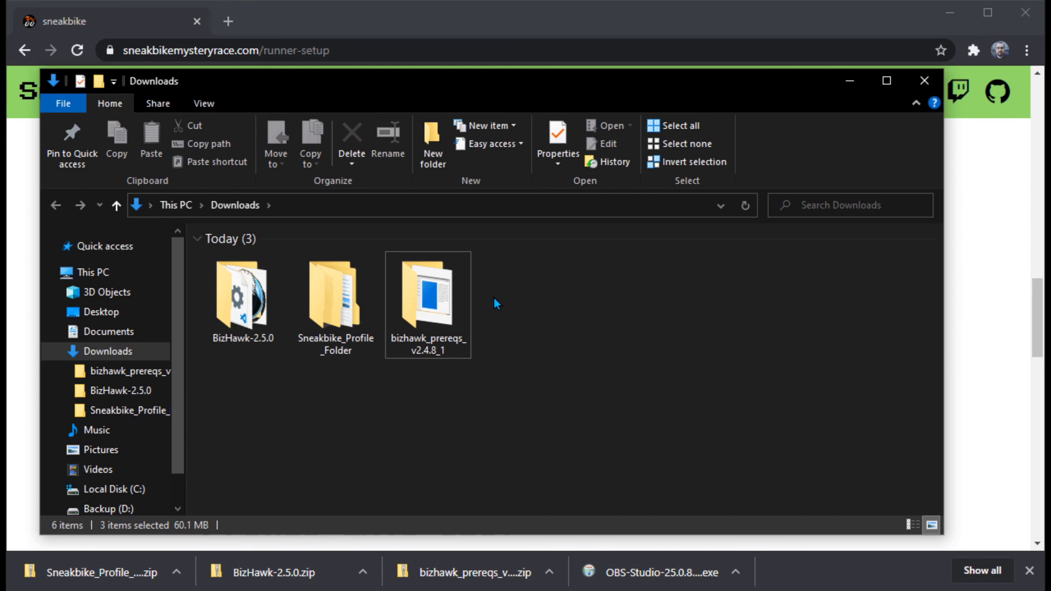
# Step: Run bizhawk_prereqs.exe from its extracted folder, allow it to make changes, and close its license agreement window
pyautogui.doubleClick(448, 304)
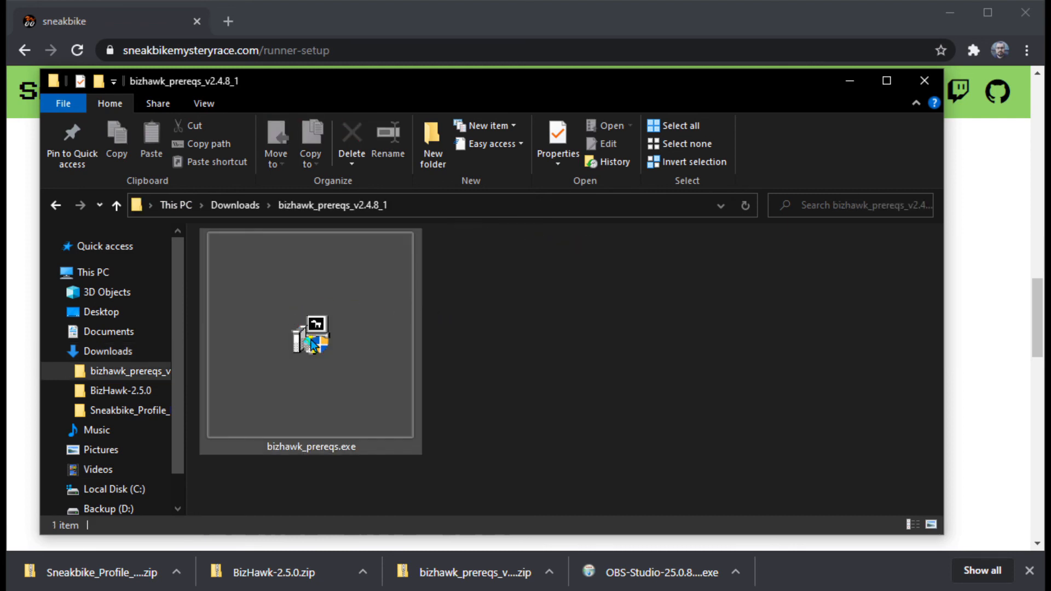
pyautogui.doubleClick(312, 344)
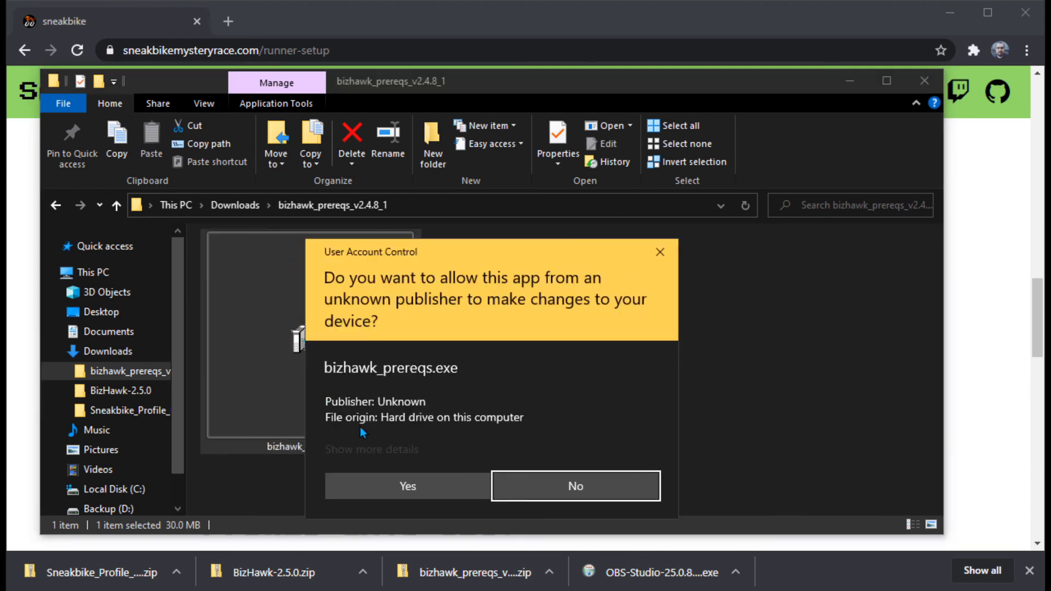
pyautogui.click(406, 485)
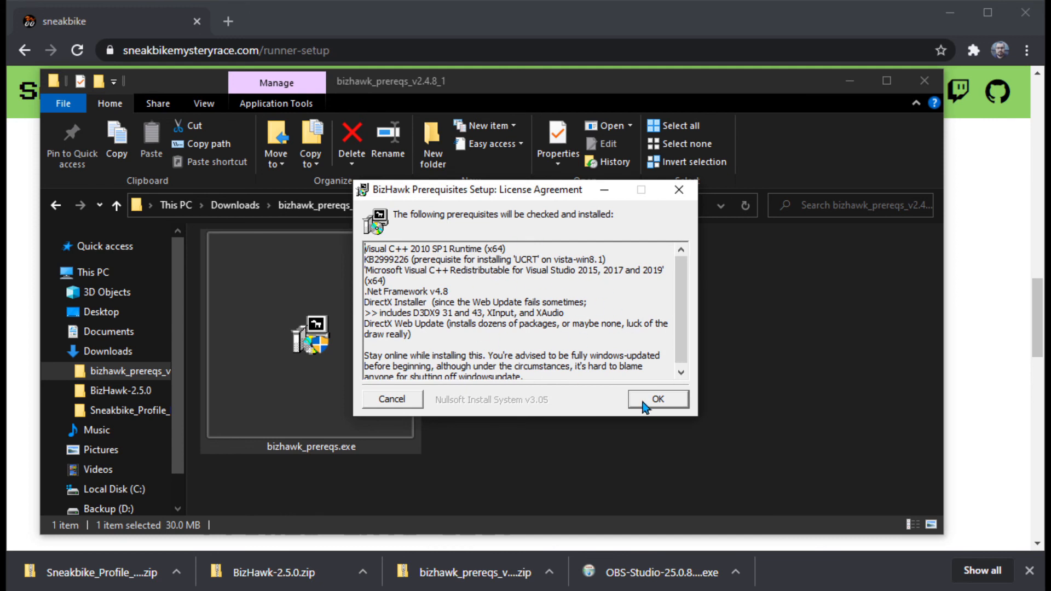
pyautogui.click(681, 406)
pyautogui.press('ctrl')
pyautogui.press('ctrl')
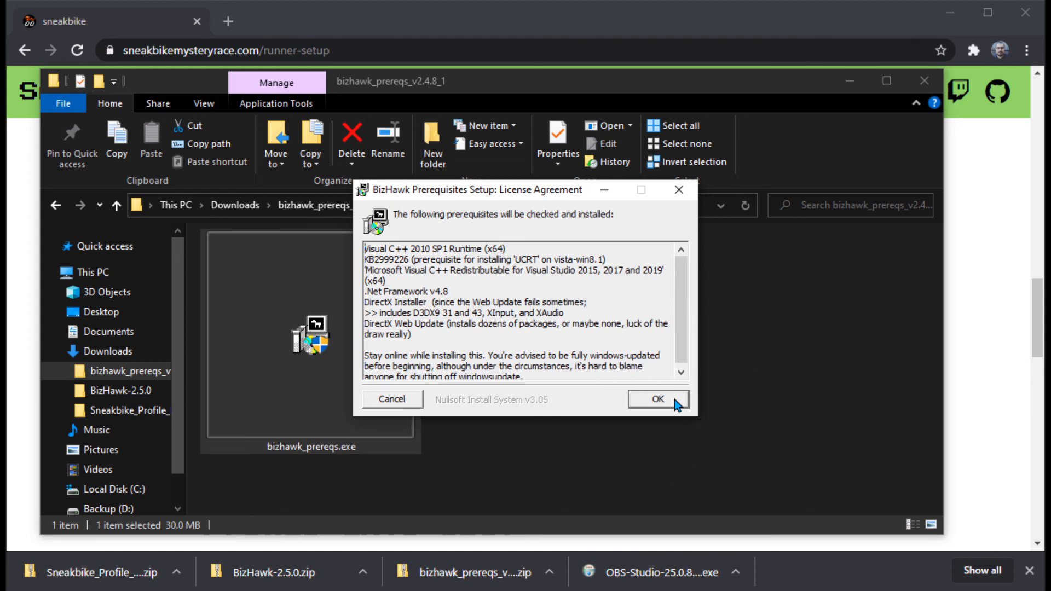
pyautogui.click(679, 192)
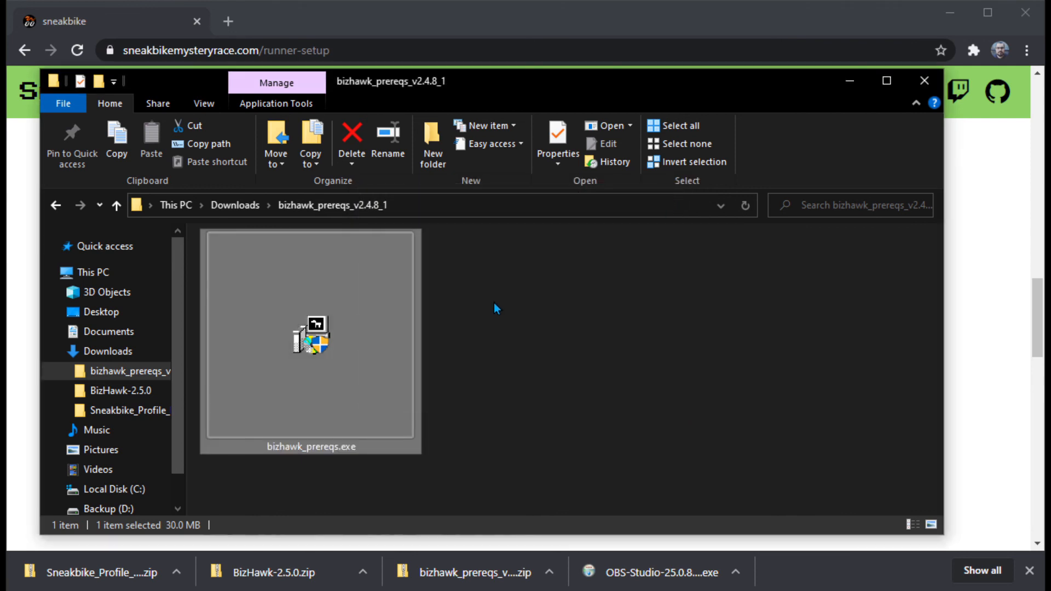
# Step: Launch EmuHawk.exe from the BizHawk-2.5.0 folder in Downloads, allowing it past Windows SmartScreen, and close the BizHawk window
pyautogui.click(241, 203)
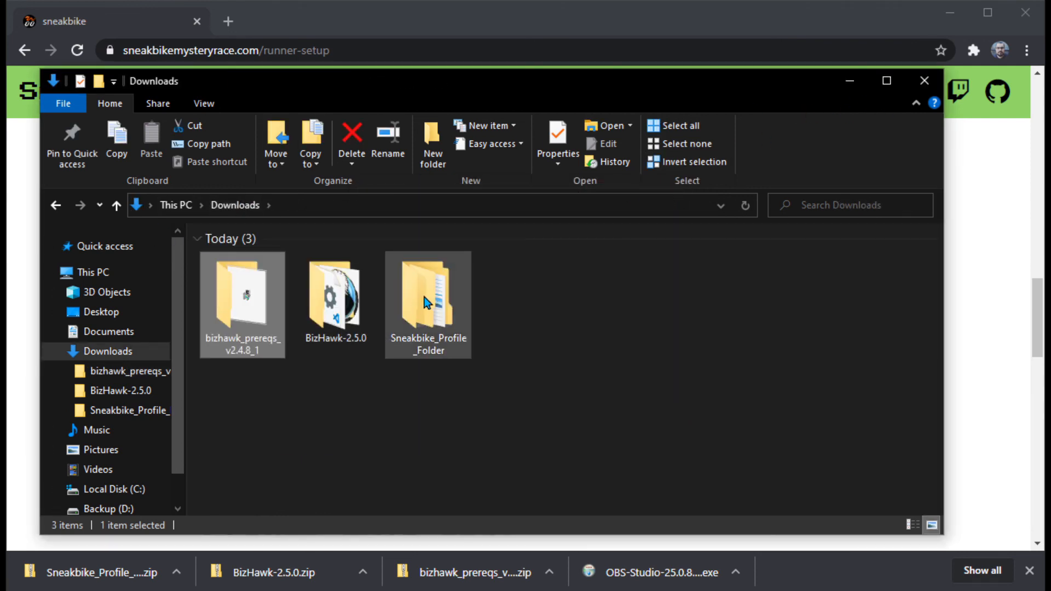
pyautogui.click(349, 373)
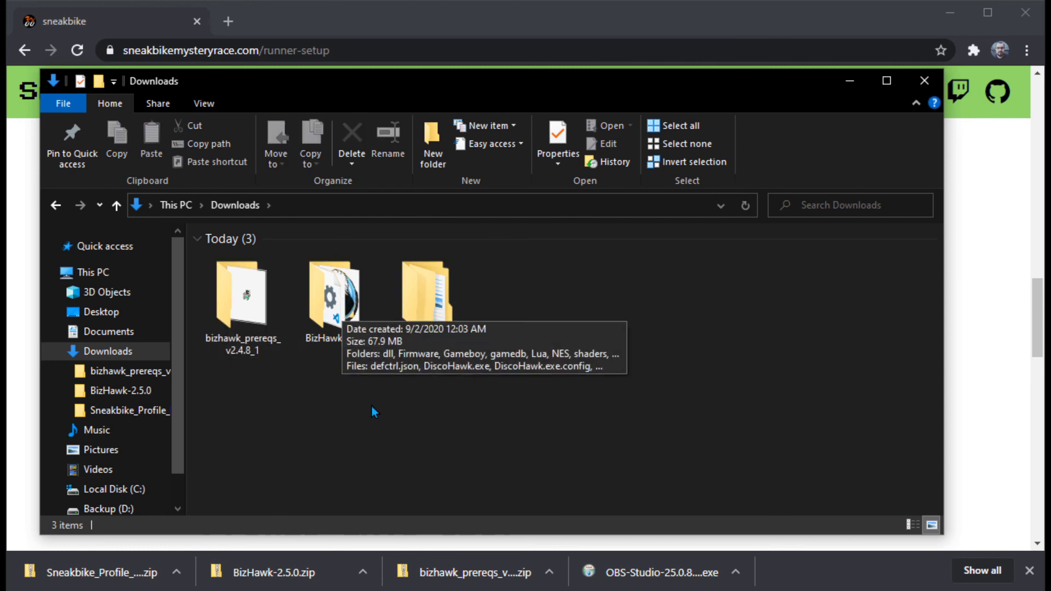
pyautogui.doubleClick(340, 291)
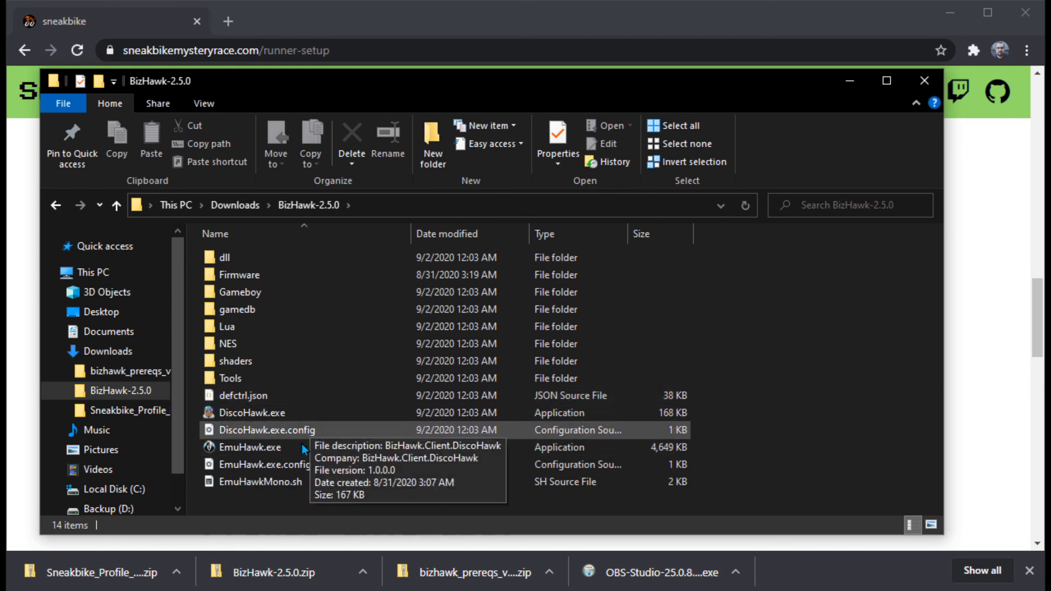
pyautogui.click(375, 447)
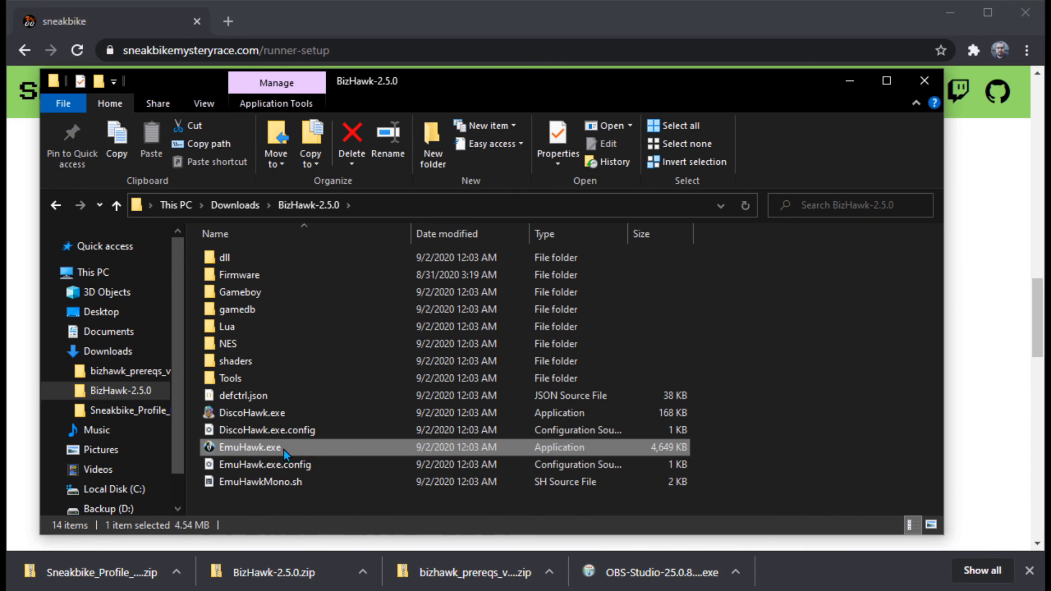
pyautogui.doubleClick(351, 448)
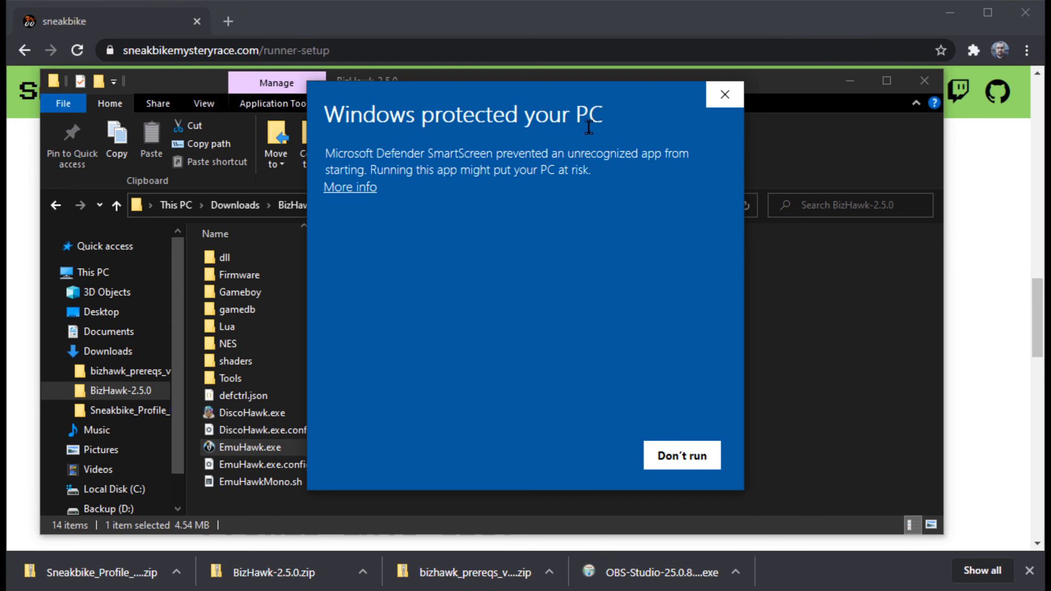
pyautogui.click(357, 189)
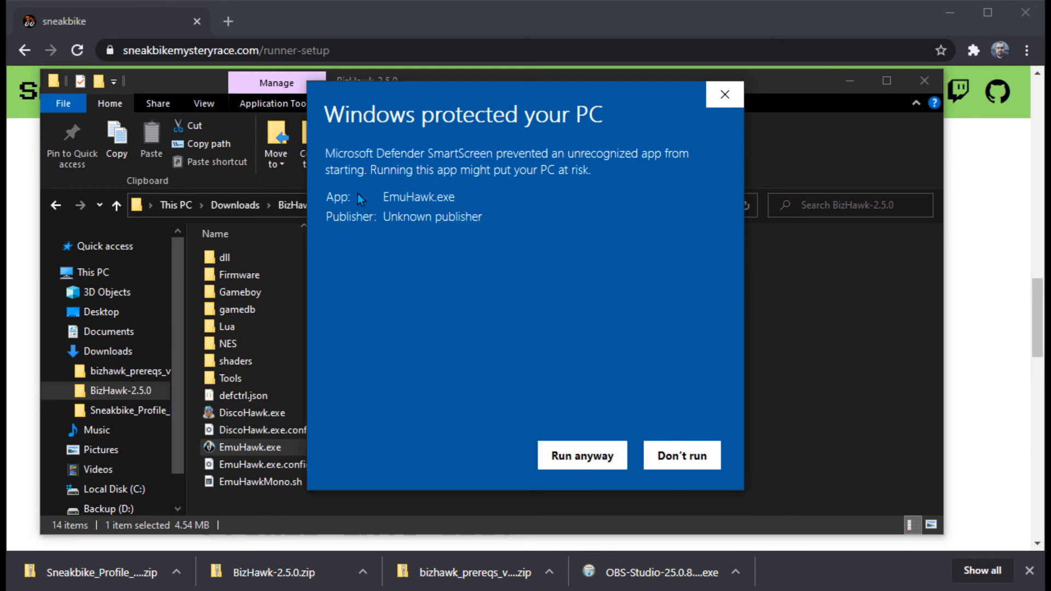
pyautogui.click(576, 459)
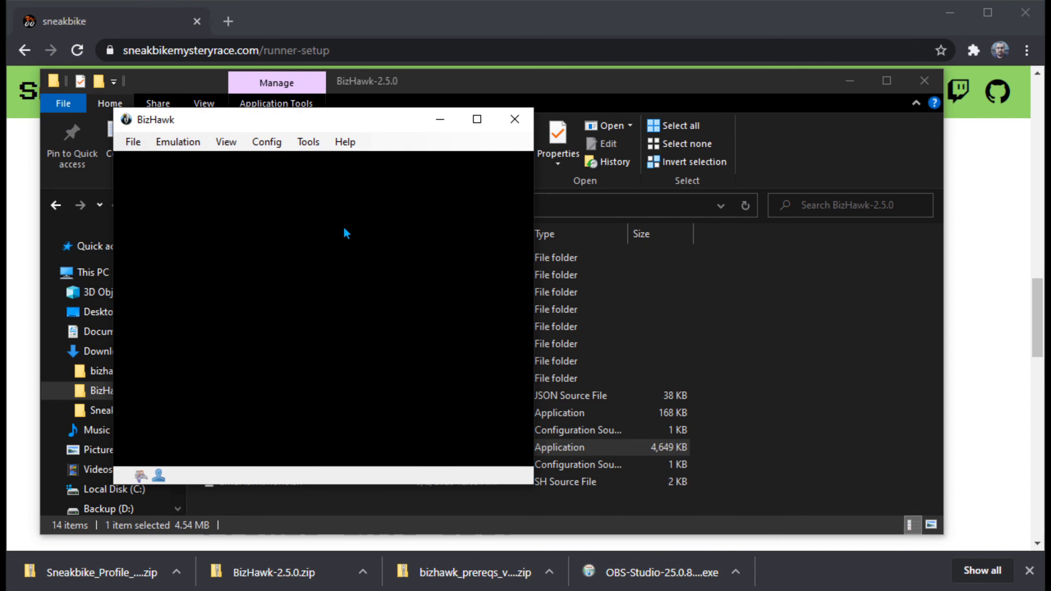
pyautogui.click(514, 126)
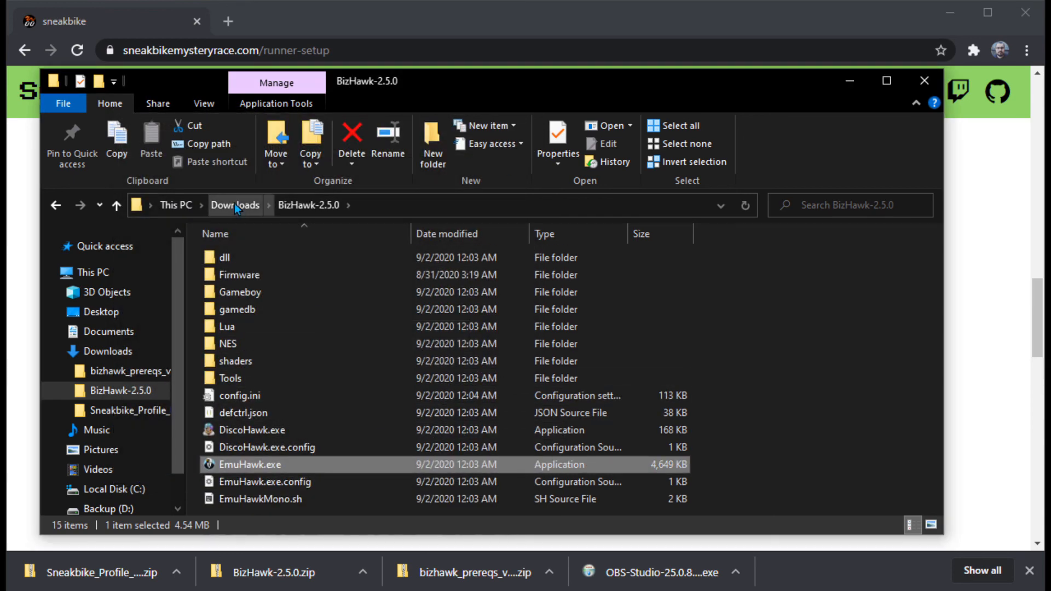
# Step: Return to the Downloads folder and delete the bizhawk_prereqs_v2.4.8_1 folder
pyautogui.click(235, 204)
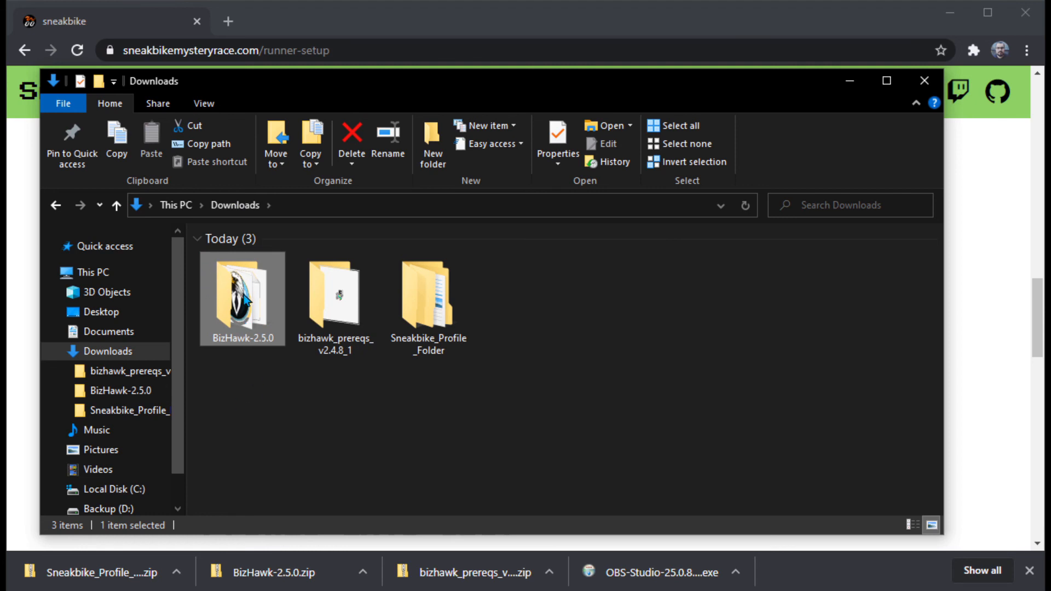
pyautogui.click(322, 288)
pyautogui.press('Delete')
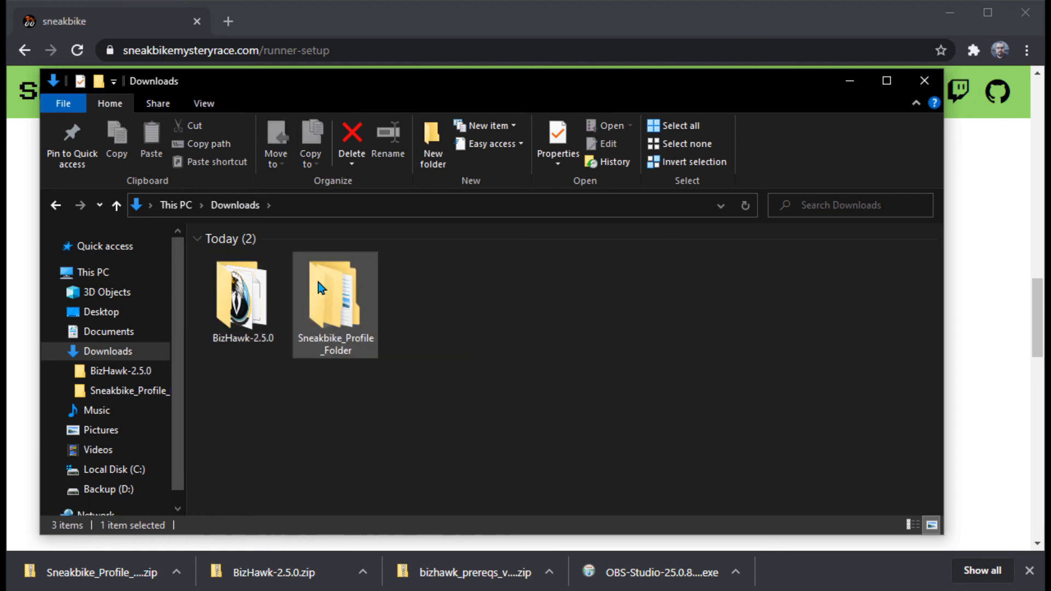
# Step: Examine the contents of the Sneakbike_Profile folder inside Sneakbike_Profile_Folder and return to Downloads
pyautogui.click(356, 293)
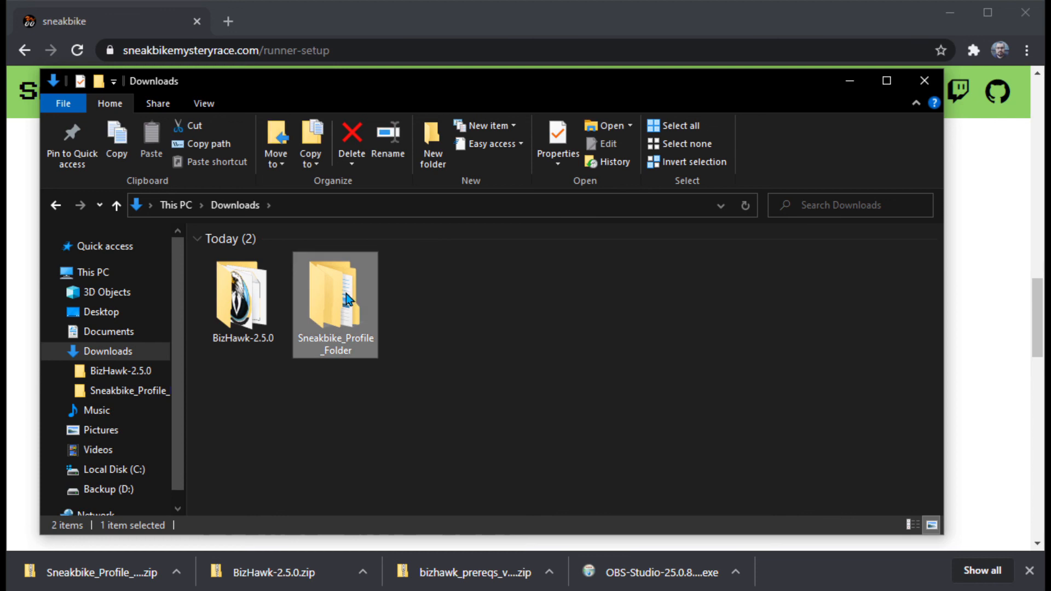
pyautogui.doubleClick(345, 294)
pyautogui.doubleClick(300, 264)
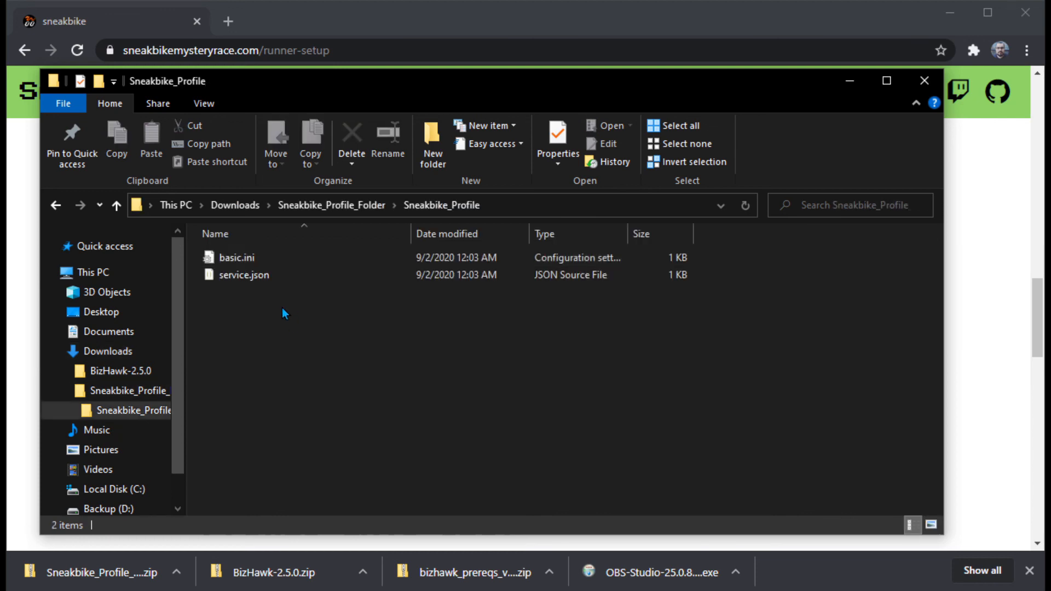
pyautogui.click(55, 205)
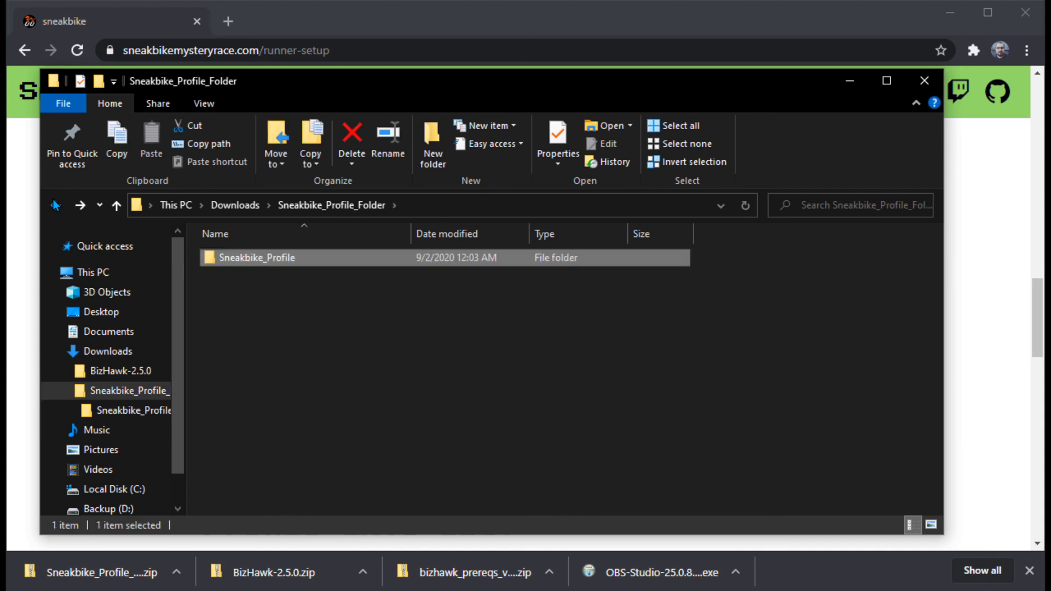
pyautogui.click(55, 205)
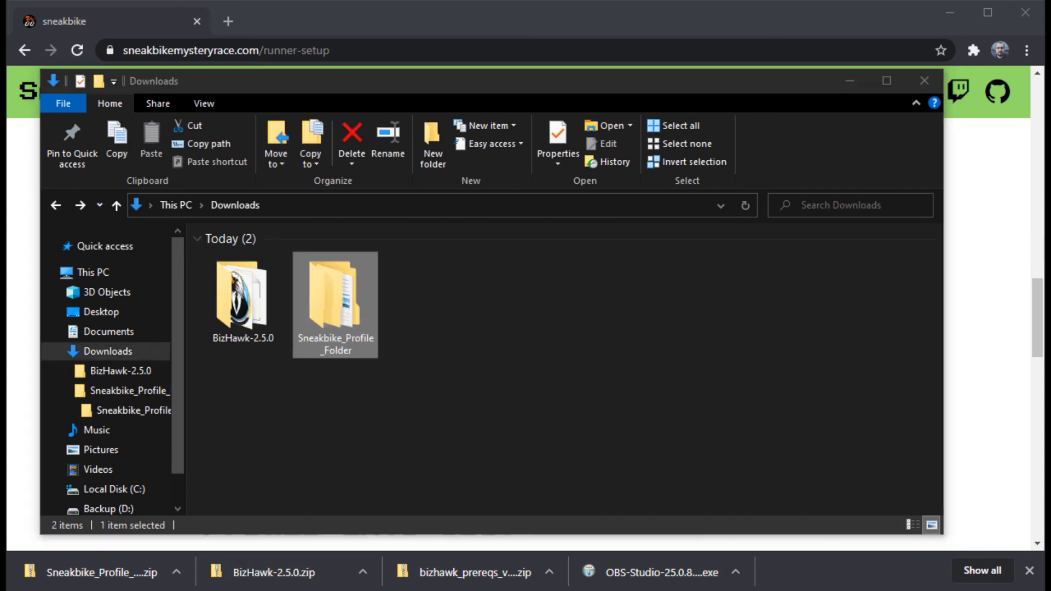
# Step: Switch to OBS, reposition and widen its window, and narrow the Stats dock to enlarge the preview
pyautogui.click(377, 541)
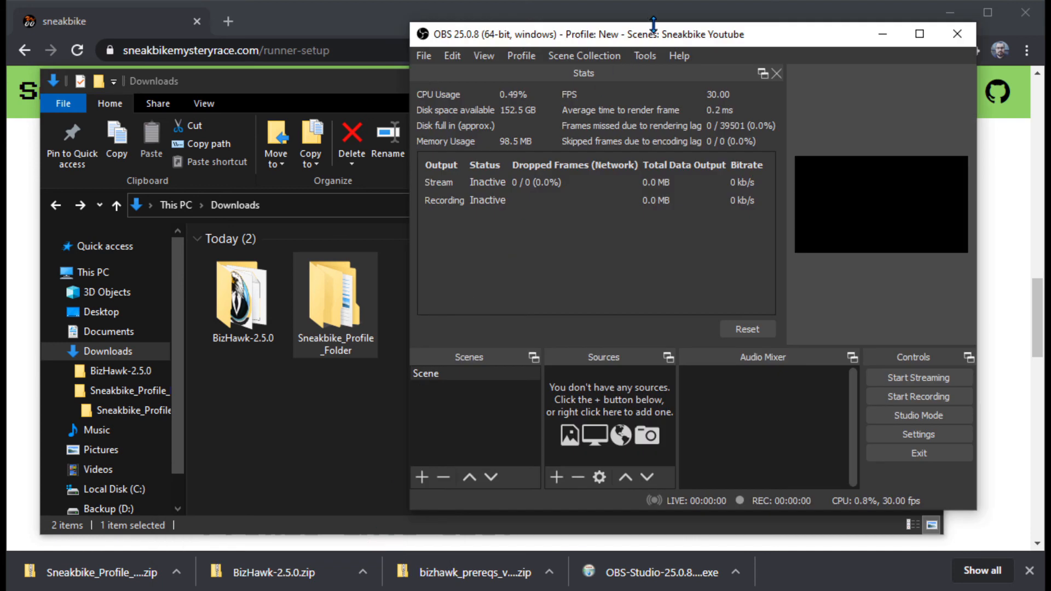
pyautogui.moveTo(651, 30); pyautogui.dragTo(440, 49)
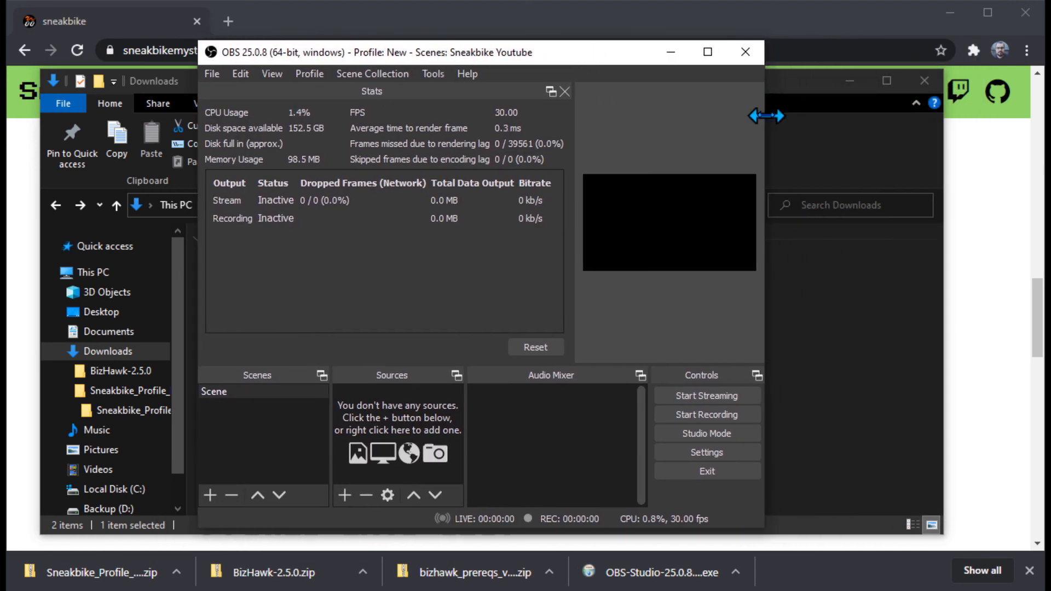
pyautogui.moveTo(764, 117); pyautogui.dragTo(875, 117)
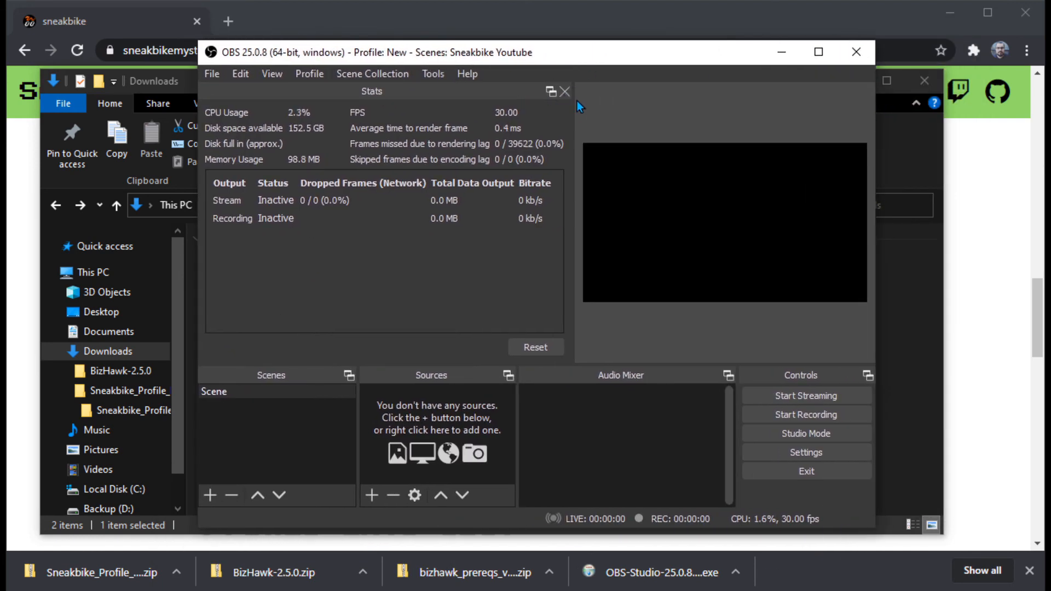
pyautogui.moveTo(572, 99); pyautogui.dragTo(552, 99)
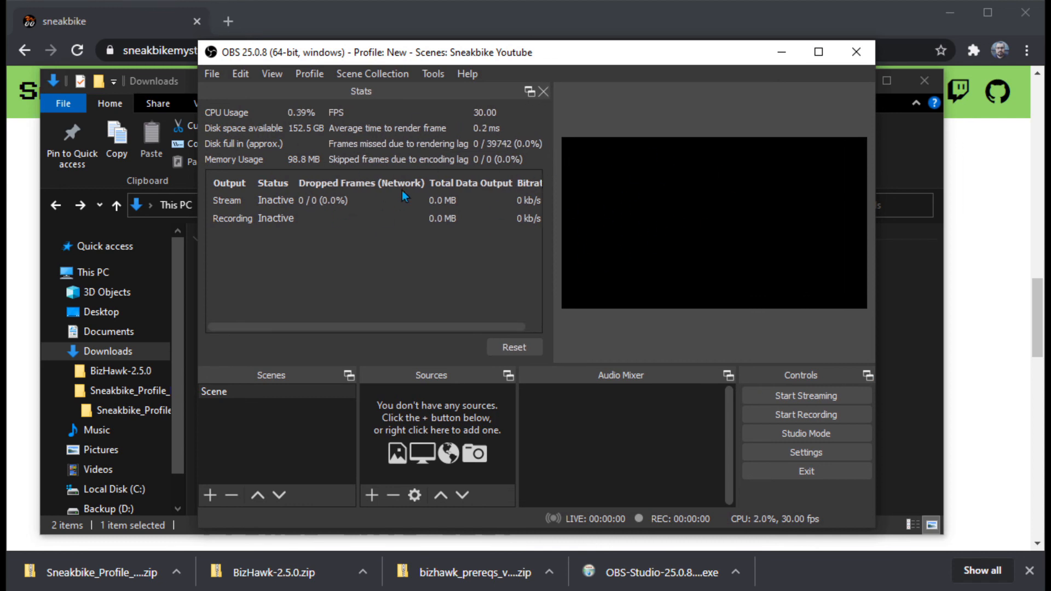
# Step: Import the OBS profile from the Sneakbike_Profile folder inside Downloads > Sneakbike_Profile_Folder
pyautogui.click(322, 75)
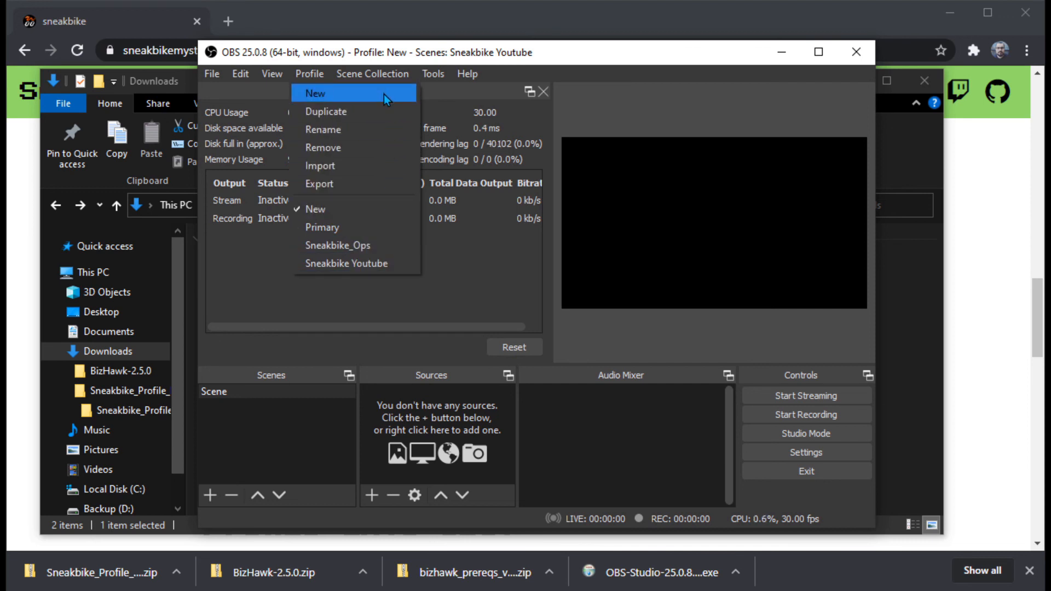
pyautogui.click(376, 165)
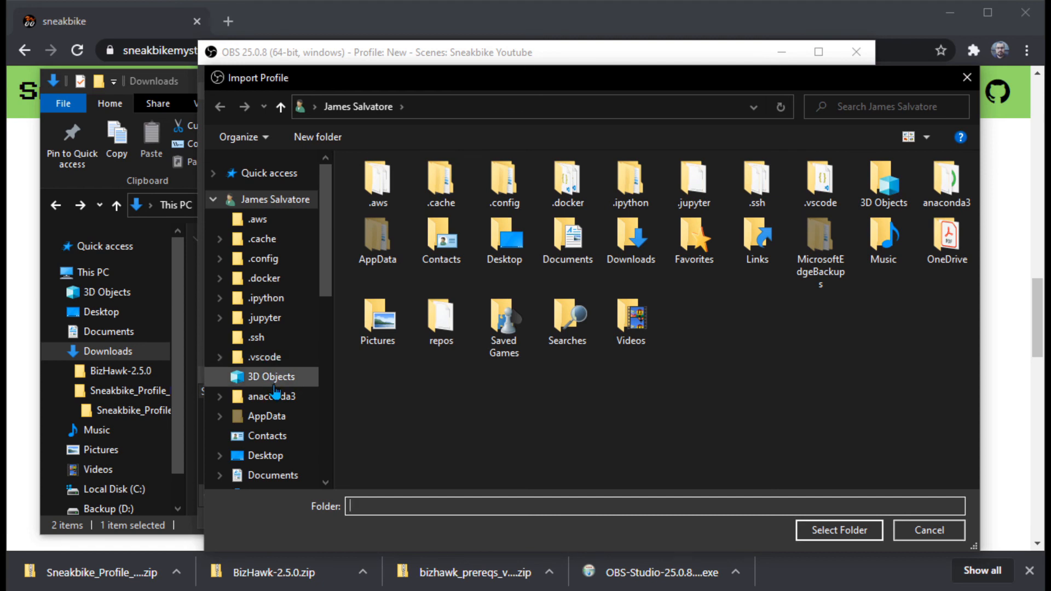
pyautogui.scroll(-2, 268, 281)
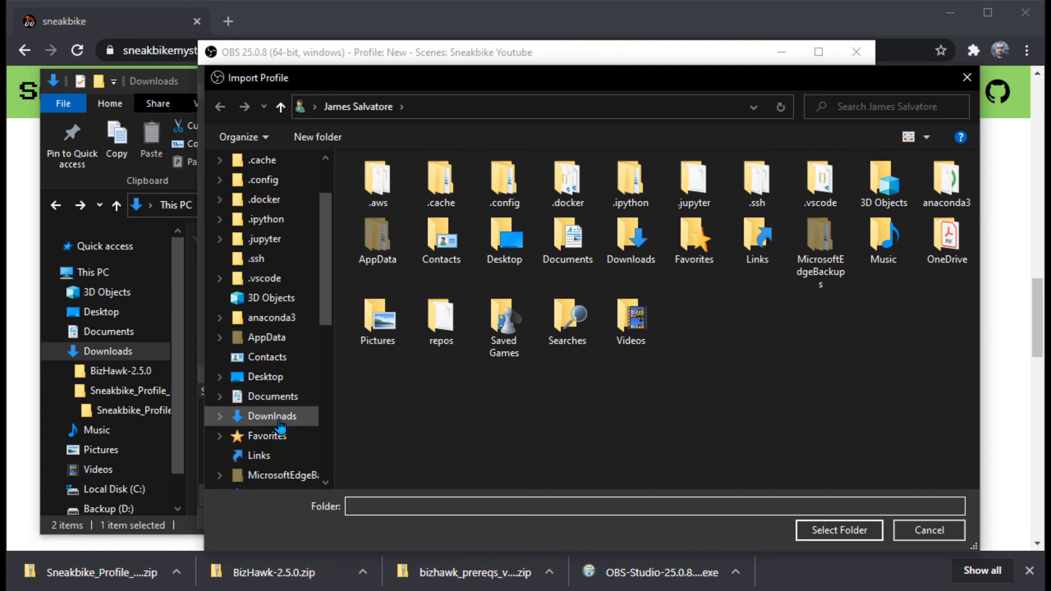
pyautogui.click(264, 417)
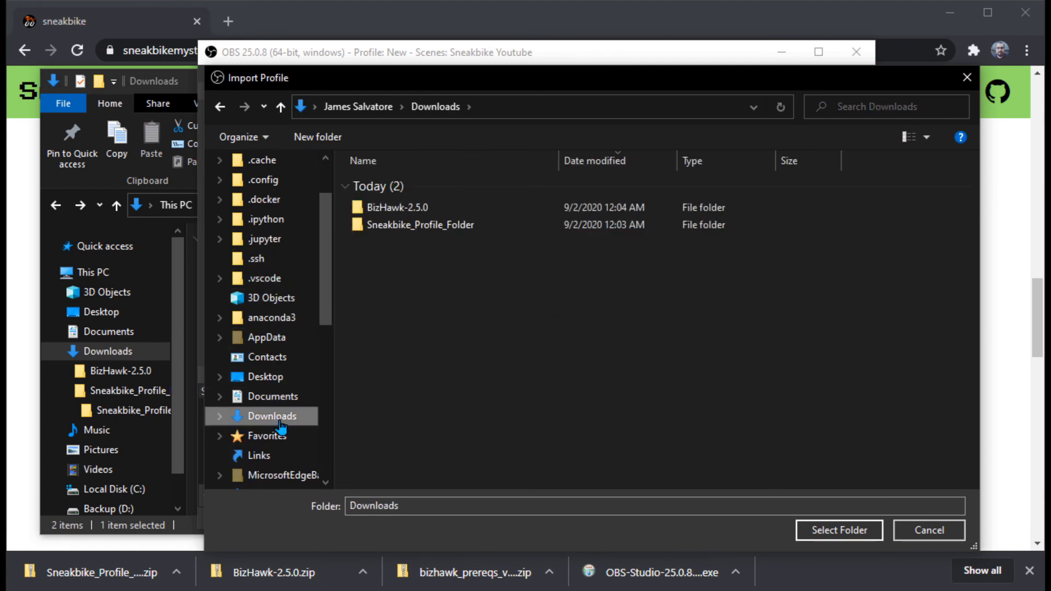
pyautogui.doubleClick(431, 224)
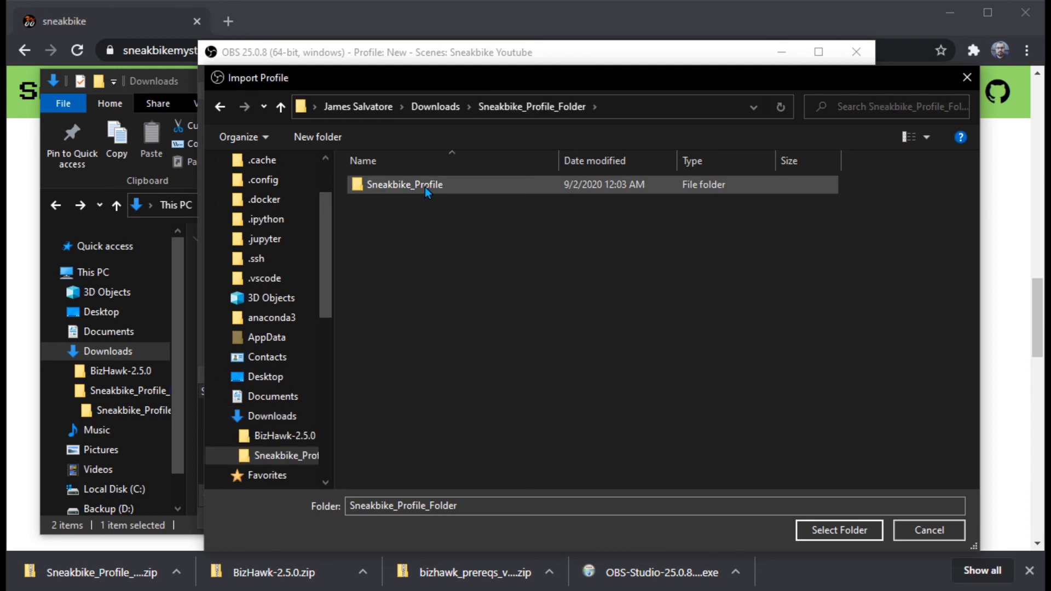
pyautogui.doubleClick(456, 185)
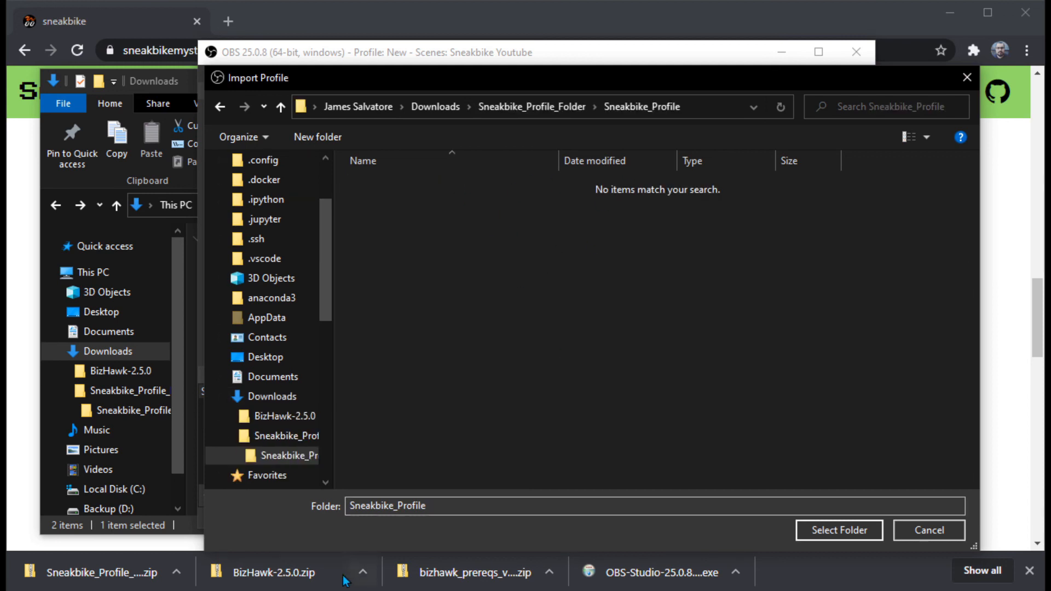
pyautogui.click(461, 506)
pyautogui.click(833, 531)
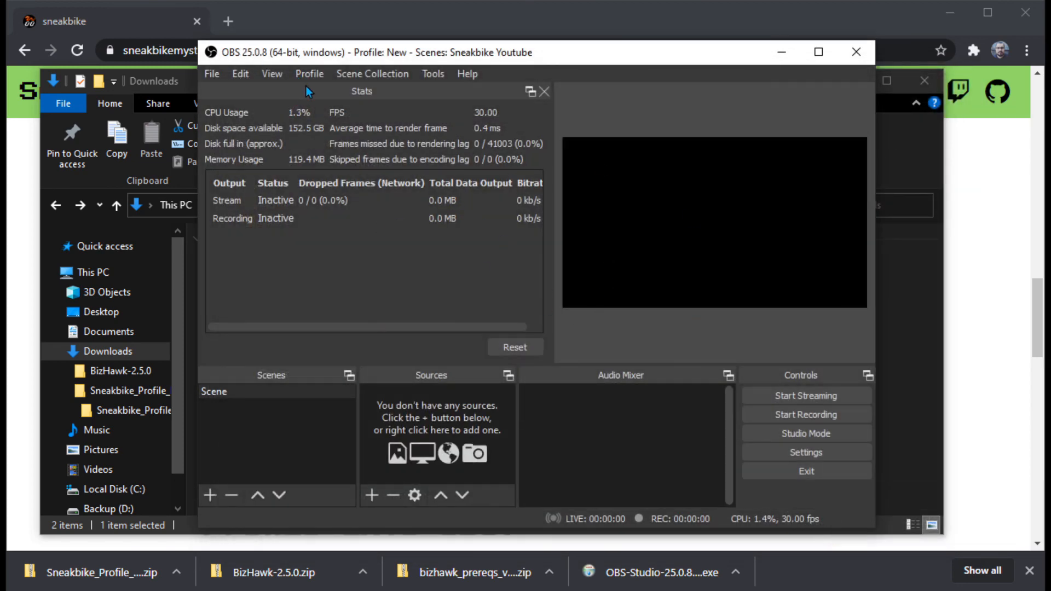
# Step: Switch the active profile to the imported Sneakbike profile, and change it over to the Primary profile
pyautogui.click(320, 73)
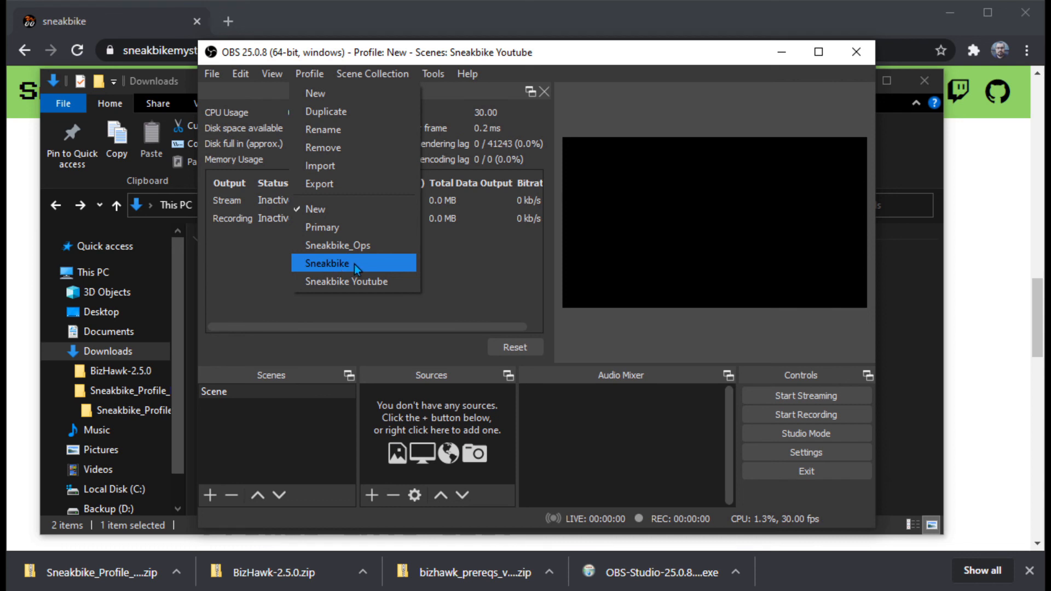
pyautogui.click(376, 263)
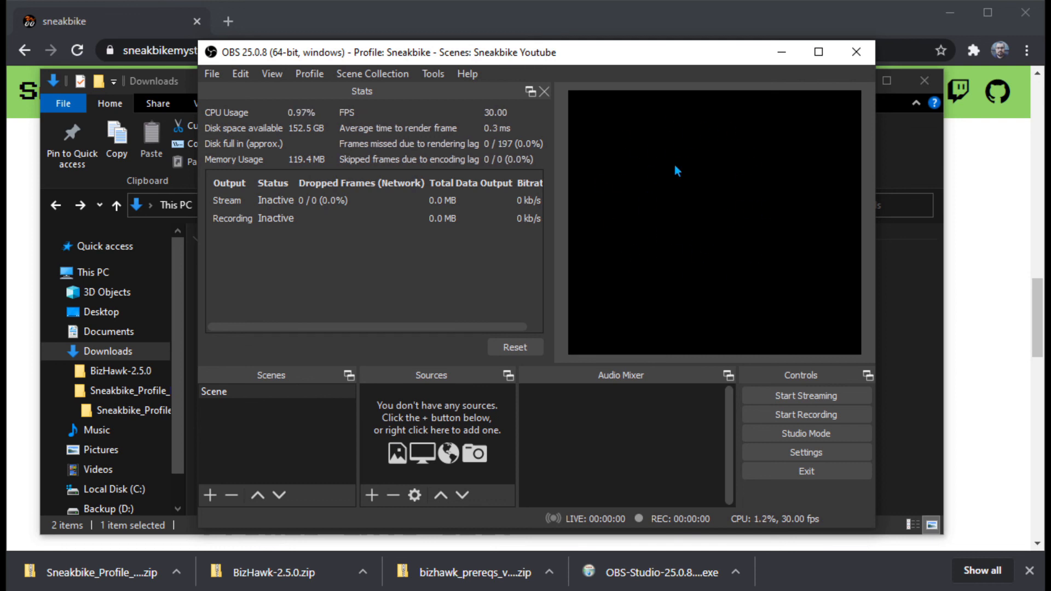
pyautogui.click(670, 192)
pyautogui.click(306, 77)
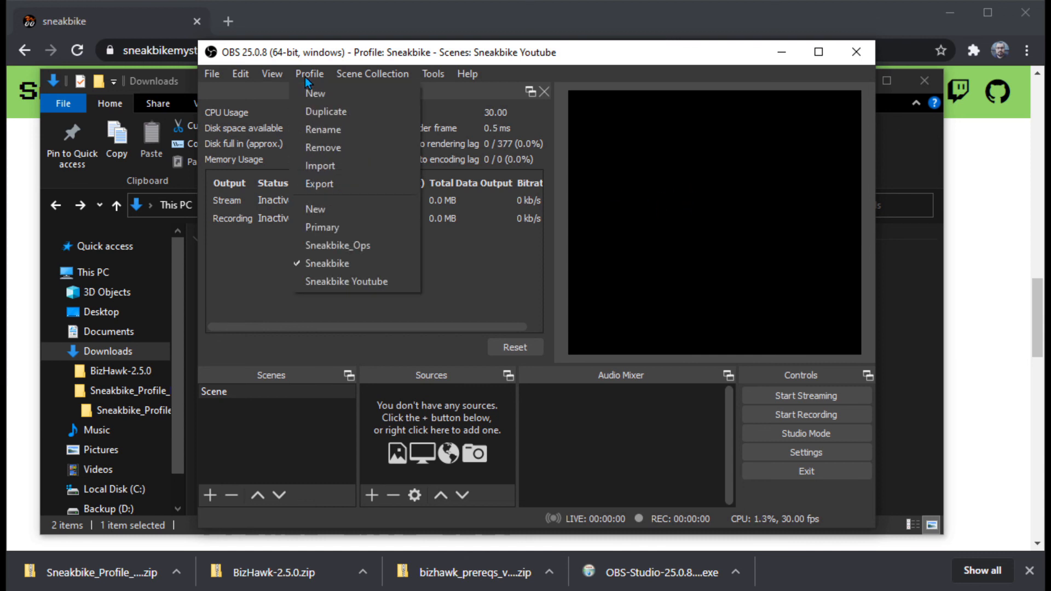
pyautogui.click(380, 226)
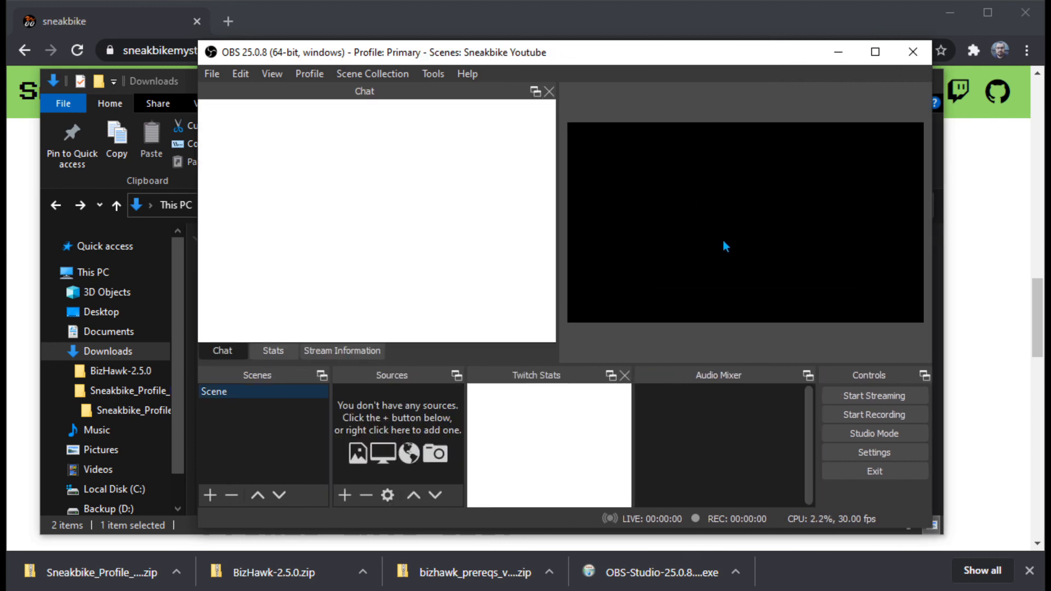